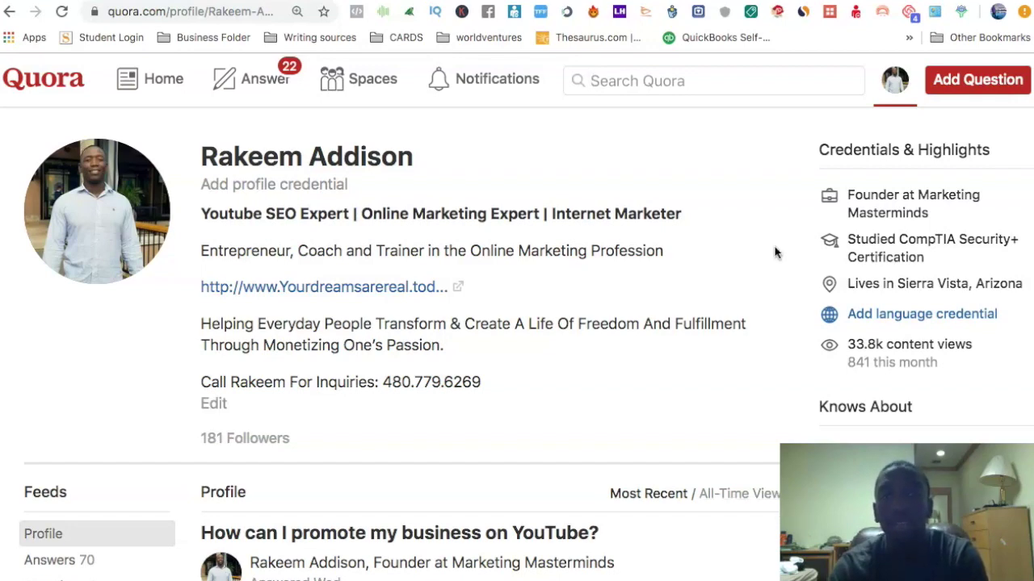
pyautogui.click(675, 78)
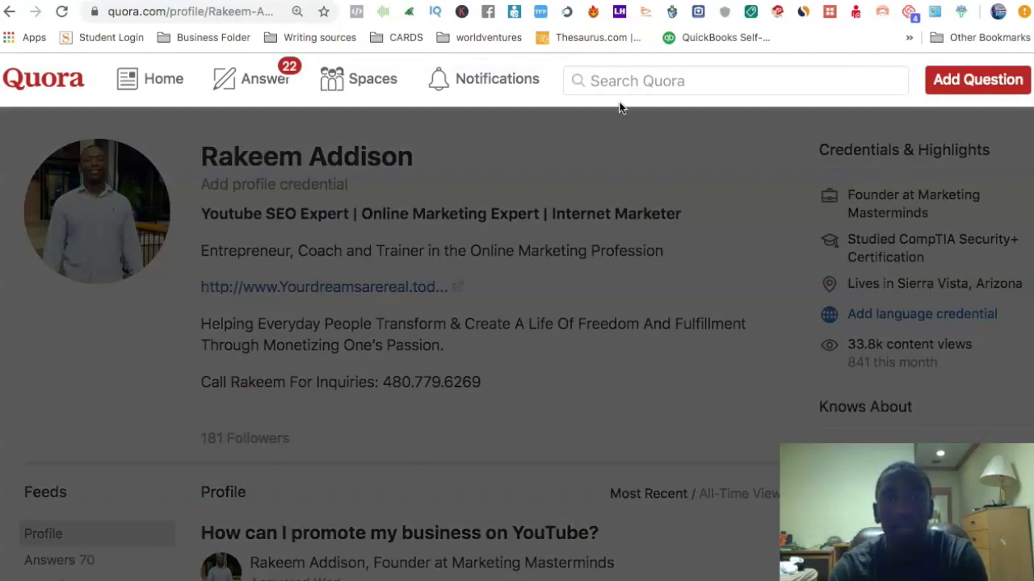
pyautogui.click(706, 174)
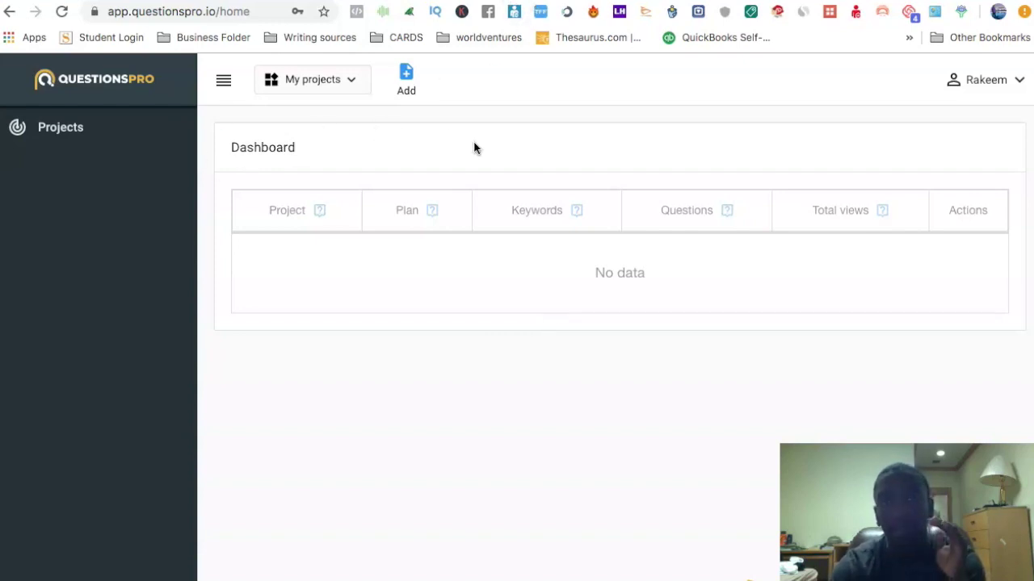
pyautogui.click(355, 84)
pyautogui.click(555, 88)
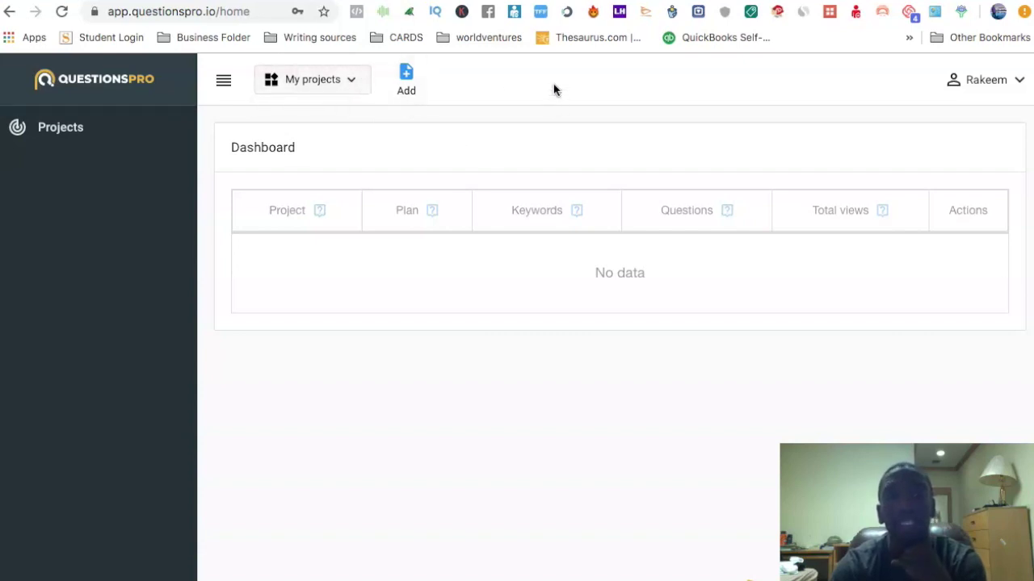
pyautogui.click(407, 76)
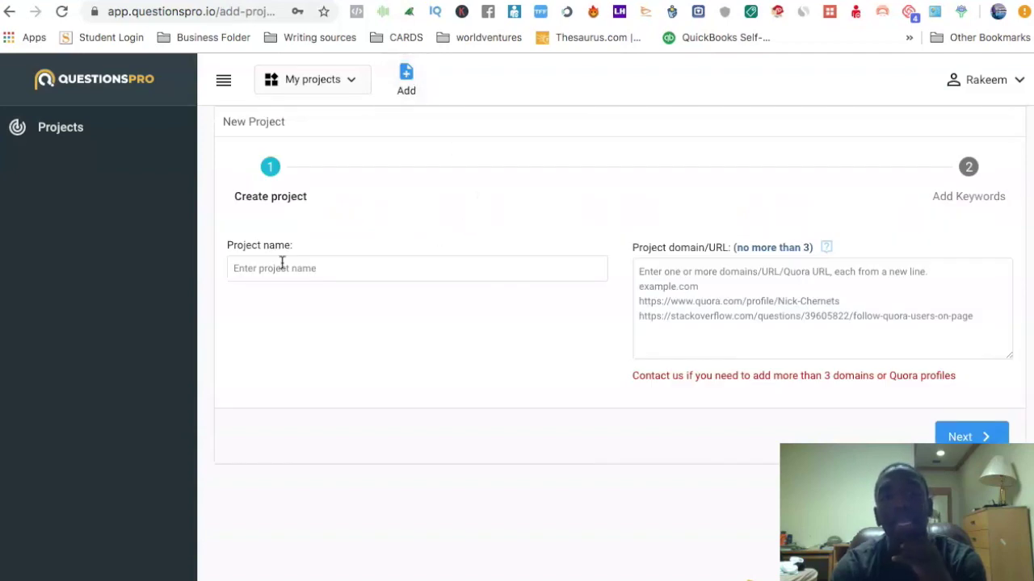
pyautogui.click(291, 274)
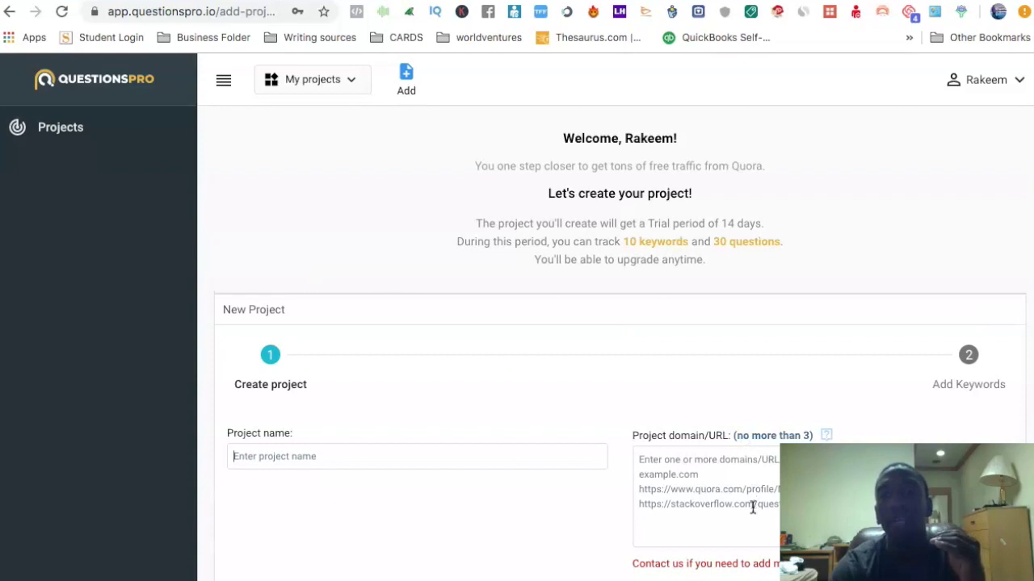
pyautogui.scroll(-1, 754, 505)
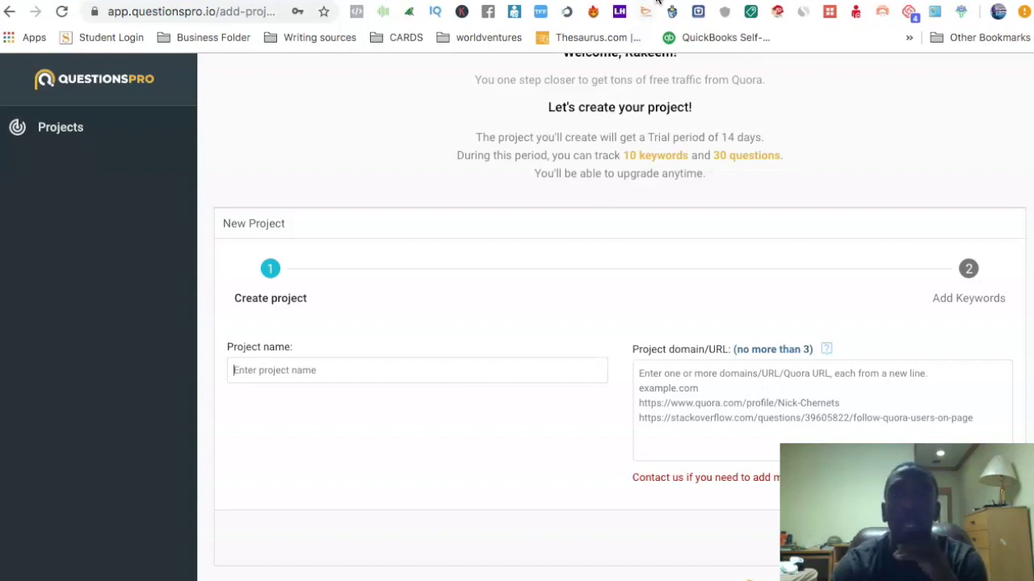
pyautogui.click(325, 0)
pyautogui.tripleClick(196, 10)
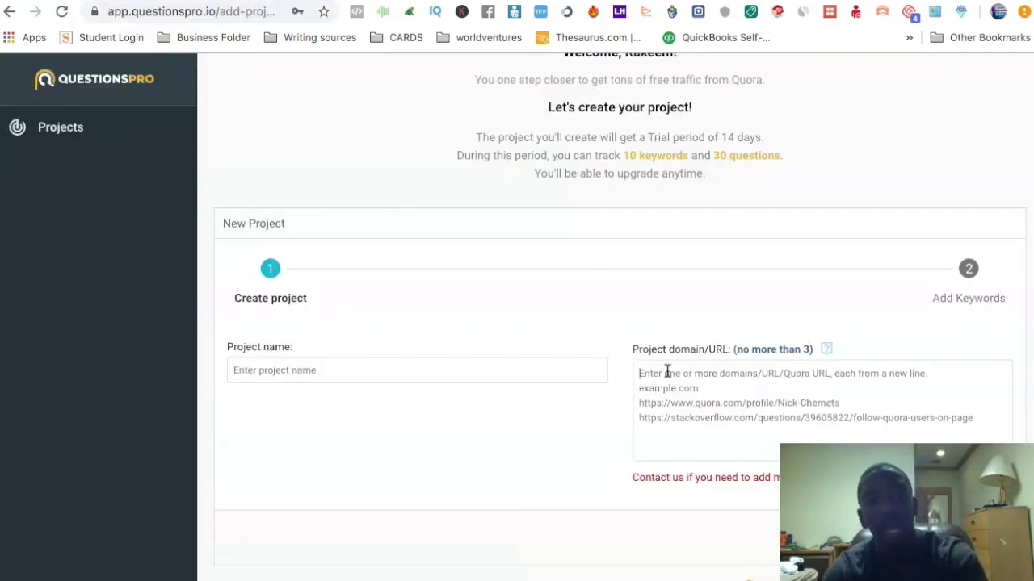
pyautogui.write('https://patflynn.com')
# - Name the project Pat Flynn and continue to the keyword selection stage
pyautogui.click(288, 373)
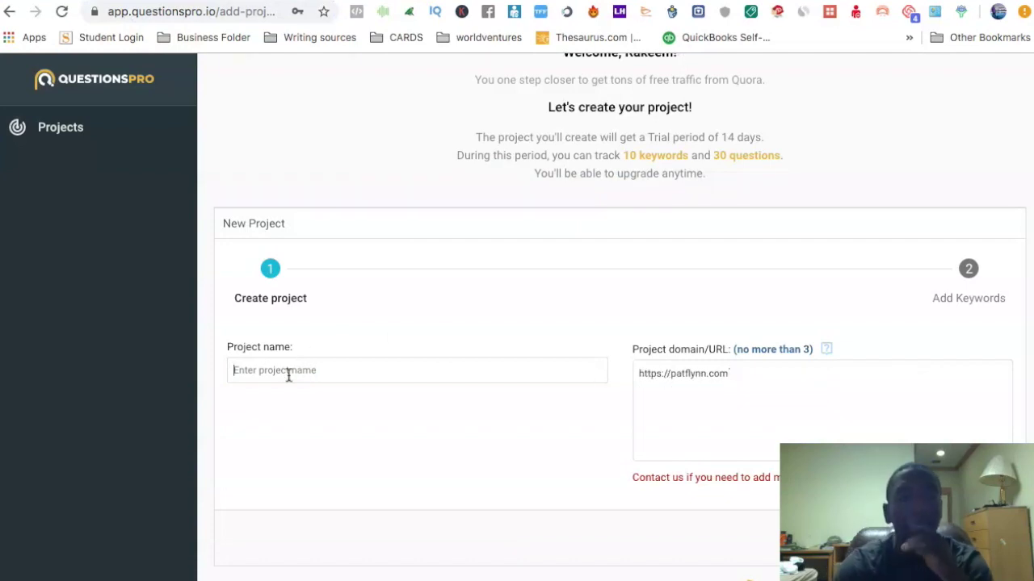
pyautogui.write('Pat ')
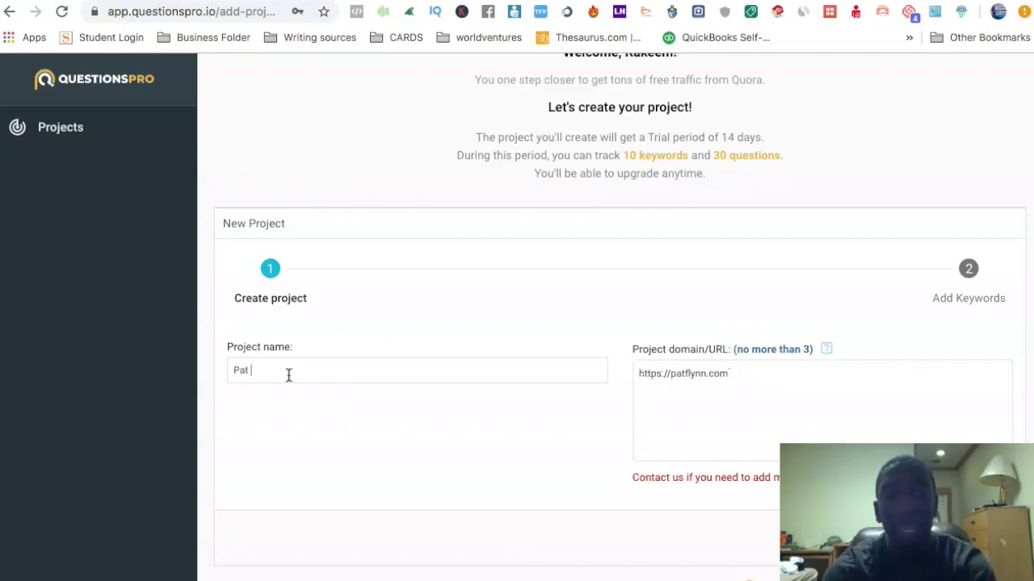
pyautogui.write('Flynn')
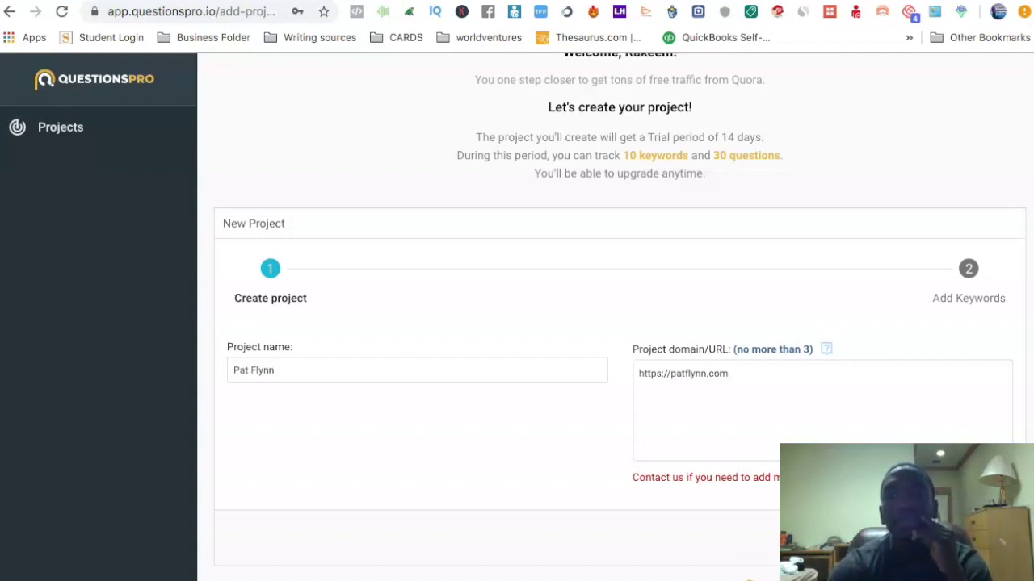
pyautogui.click(978, 538)
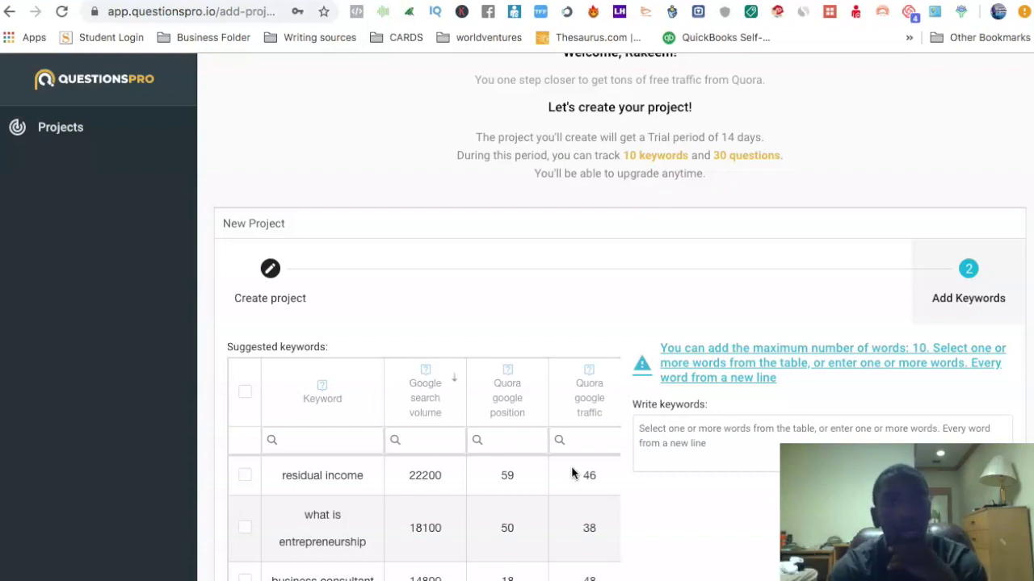
# - Review the suggested keywords together with their Google search volume, Quora Google position and Quora Google traffic
pyautogui.scroll(-2, 571, 466)
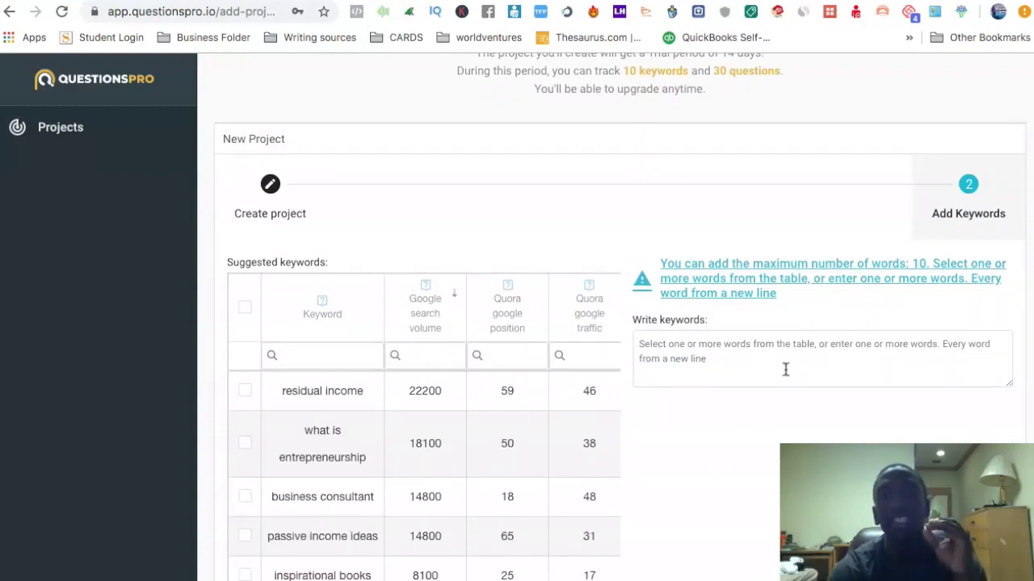
pyautogui.scroll(-2, 363, 266)
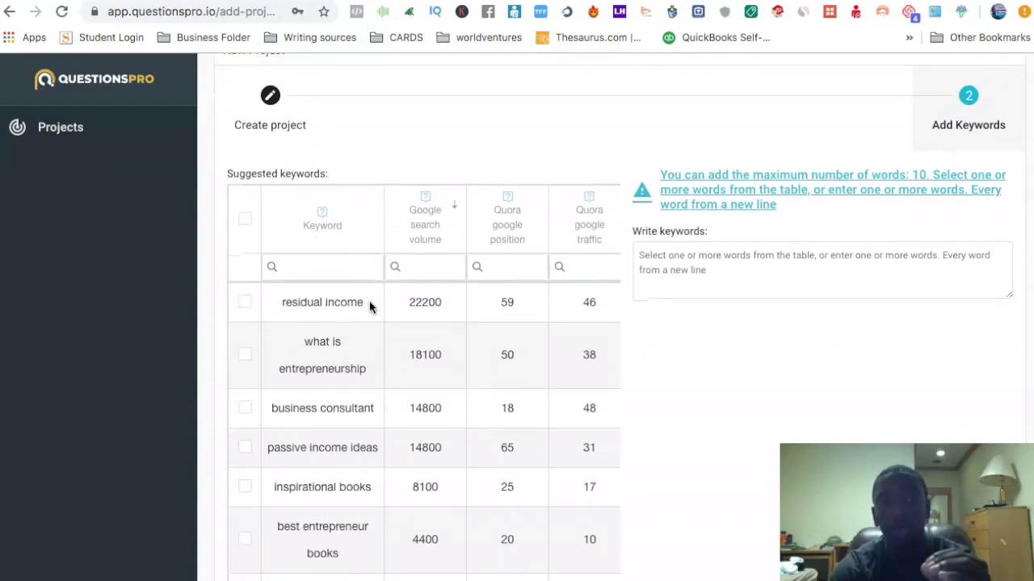
pyautogui.scroll(-1, 369, 302)
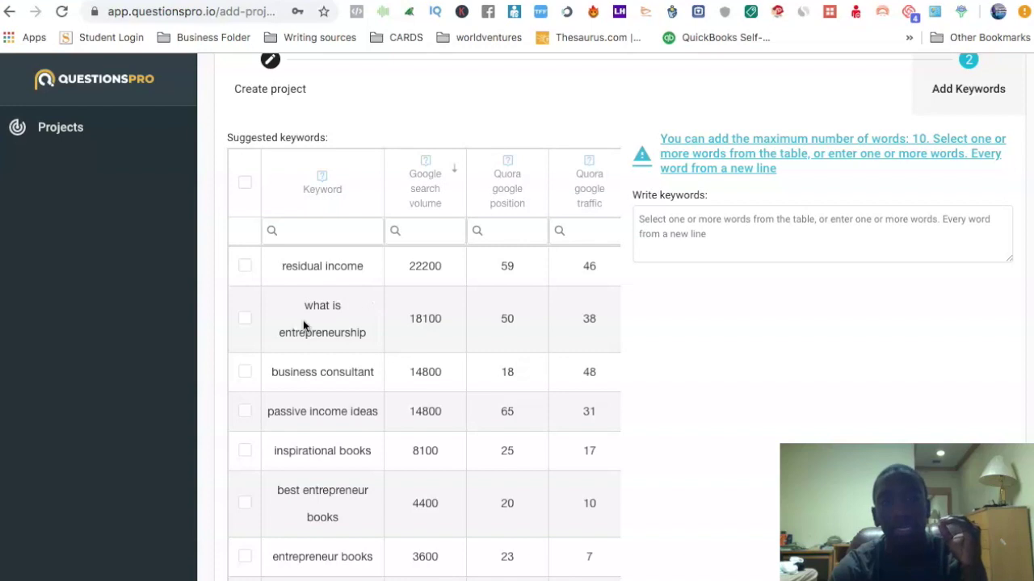
pyautogui.scroll(-2, 328, 320)
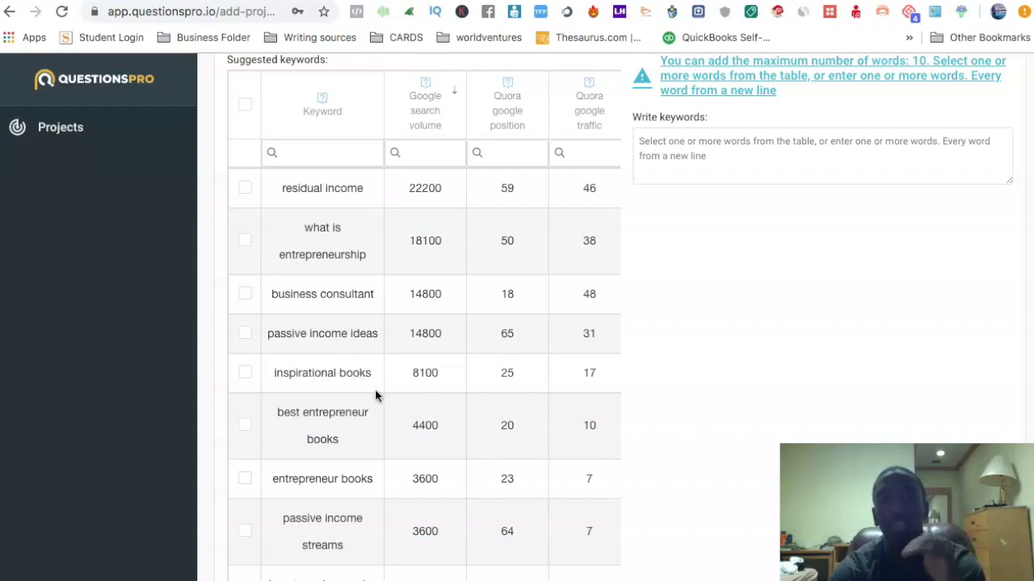
pyautogui.scroll(-1, 320, 430)
pyautogui.scroll(-1, 320, 430)
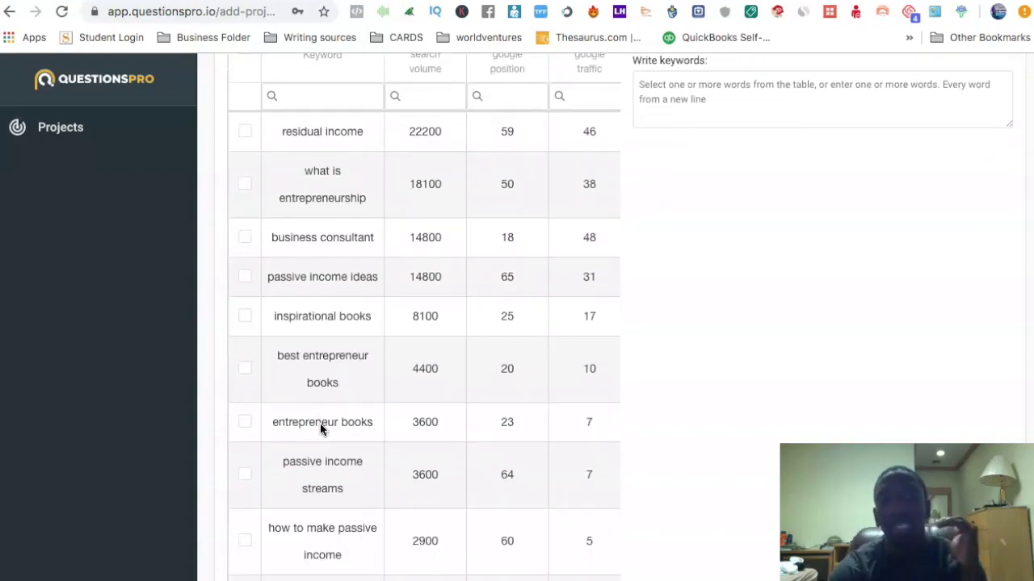
pyautogui.scroll(1, 322, 426)
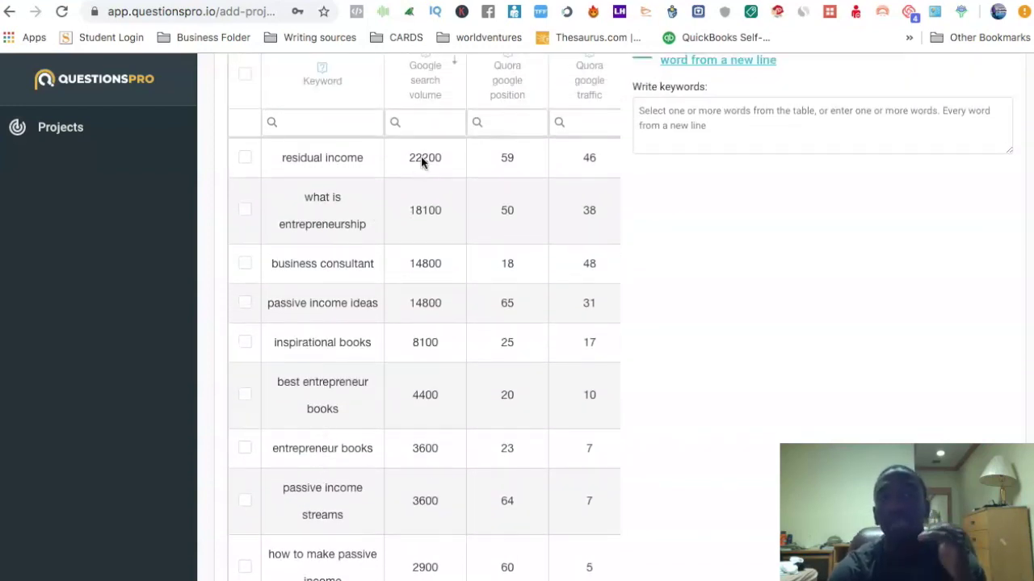
pyautogui.scroll(1, 421, 156)
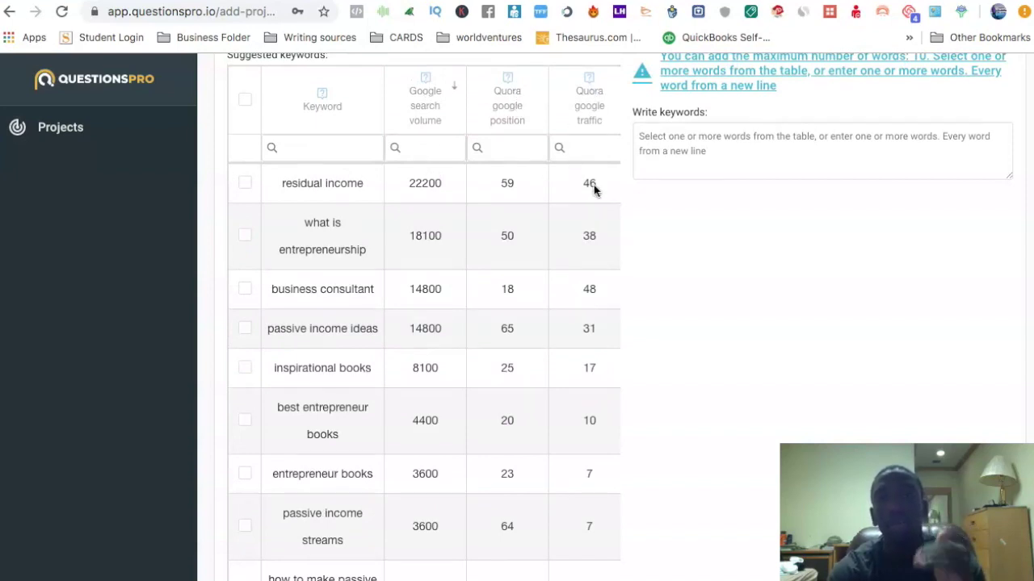
pyautogui.scroll(1, 451, 289)
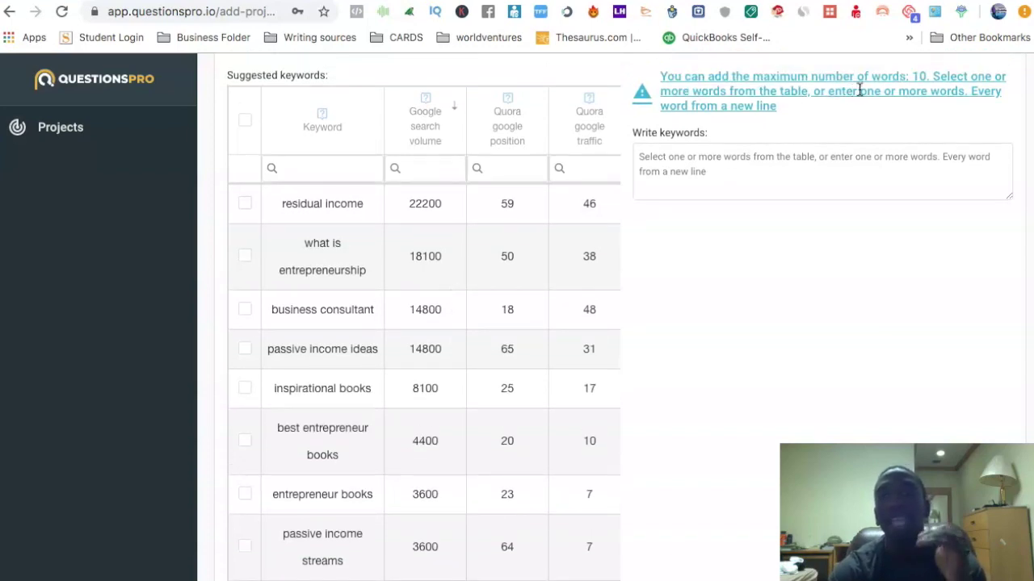
# - Select the suggested keywords residual income, what is entrepreneurship, business consultant, passive income ideas, inspirational books, best entrepreneur books and entrepreneur books
pyautogui.click(245, 203)
pyautogui.click(245, 256)
pyautogui.click(245, 310)
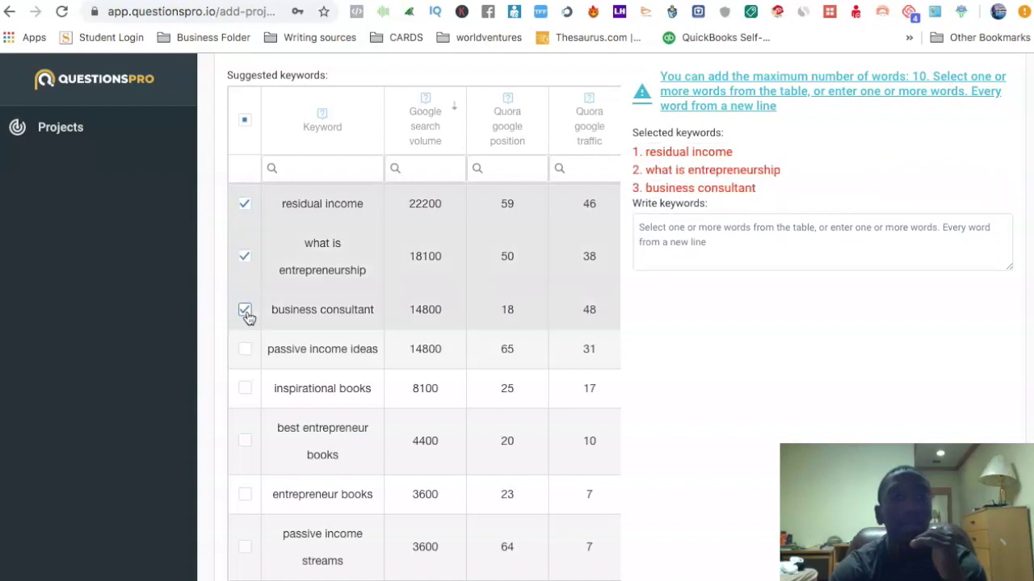
pyautogui.click(246, 390)
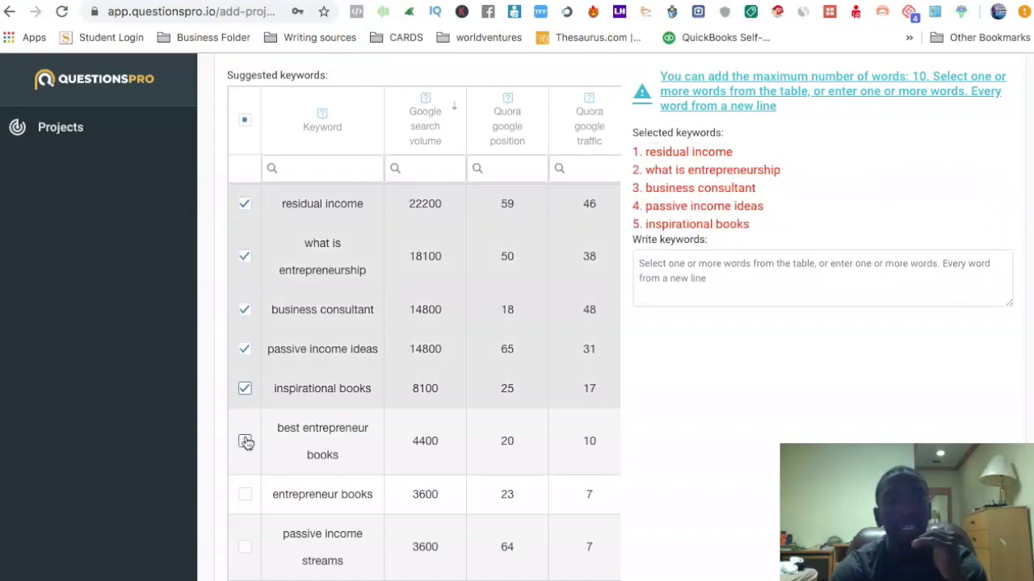
pyautogui.click(246, 440)
pyautogui.click(246, 495)
# - Add passive income streams, how to make passive income and how to be an entrepreneur to the selected keywords
pyautogui.scroll(-3, 246, 499)
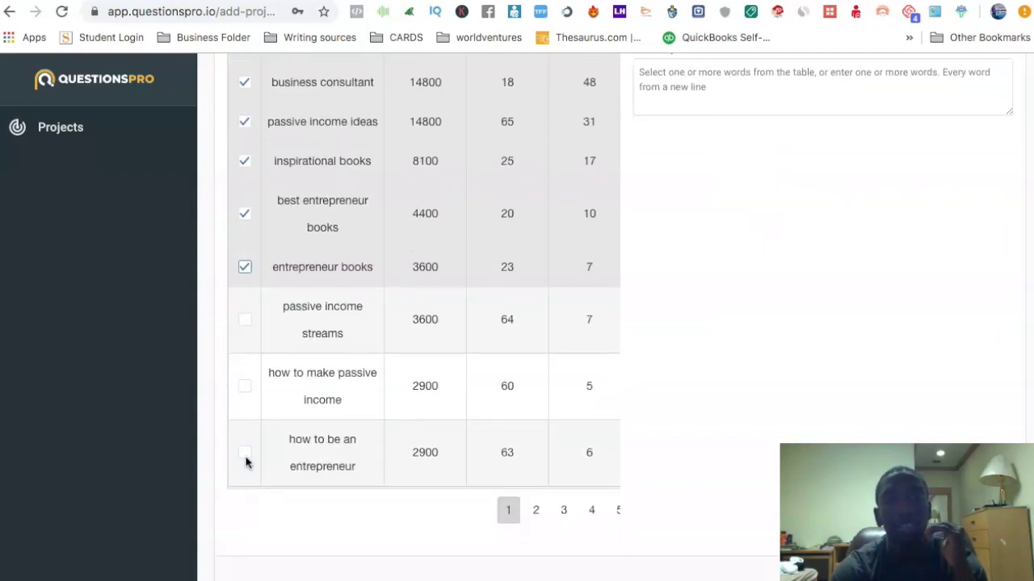
pyautogui.click(245, 321)
pyautogui.click(245, 386)
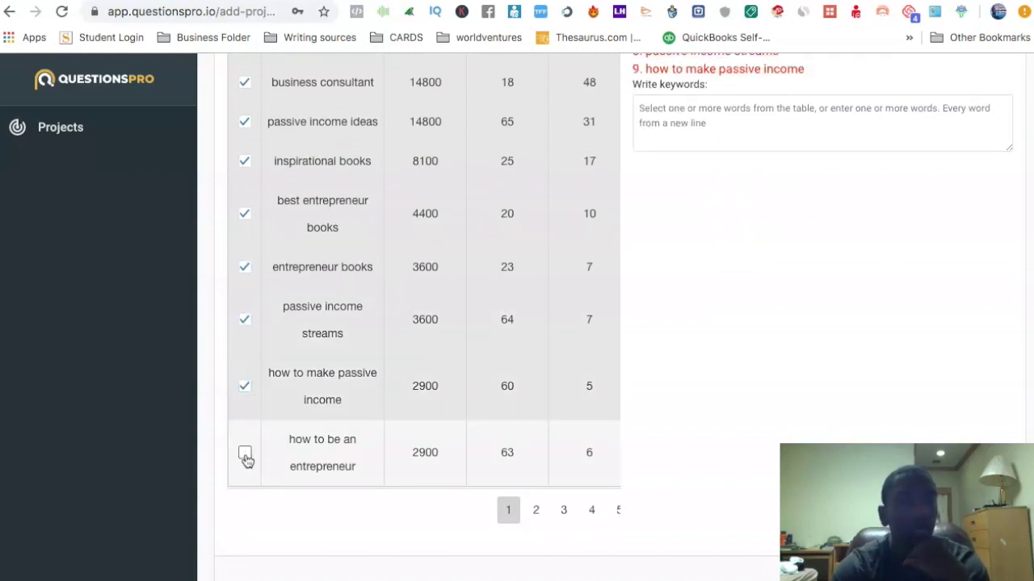
pyautogui.click(245, 457)
pyautogui.scroll(3, 683, 425)
pyautogui.scroll(-3, 683, 425)
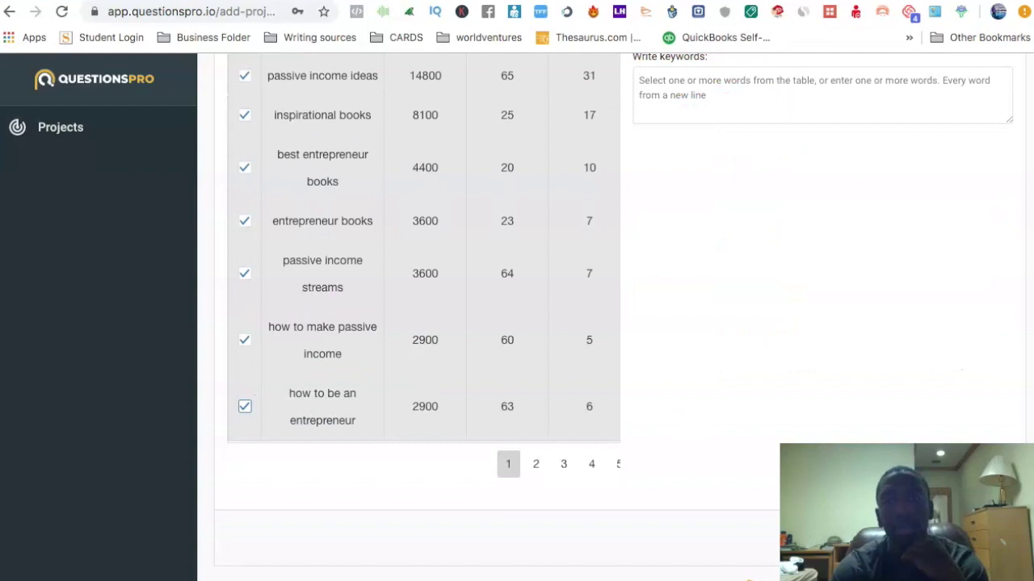
# - Finish creating the project with the selected keywords and dismiss both introductory tracking messages
pyautogui.click(683, 424)
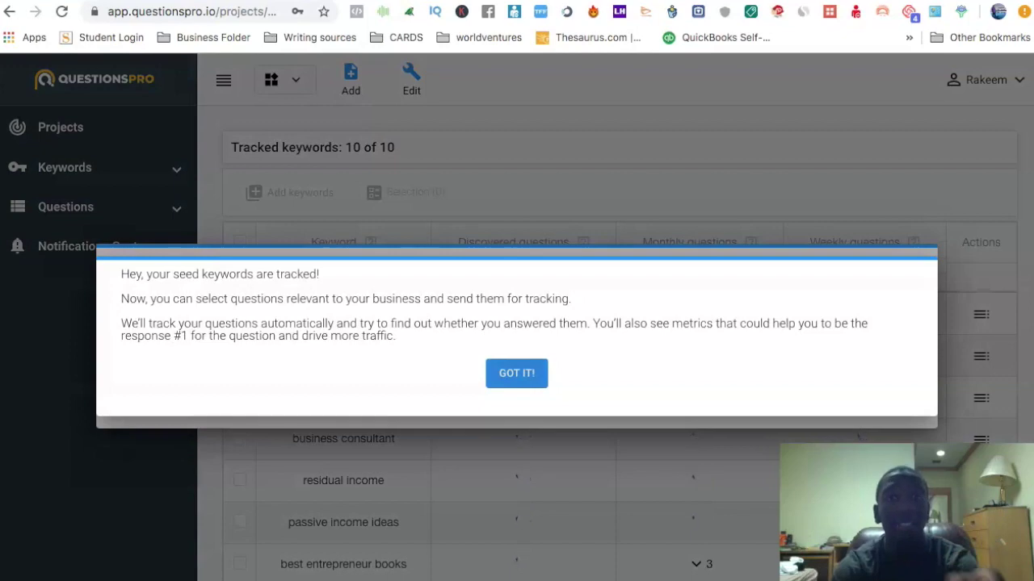
pyautogui.click(522, 376)
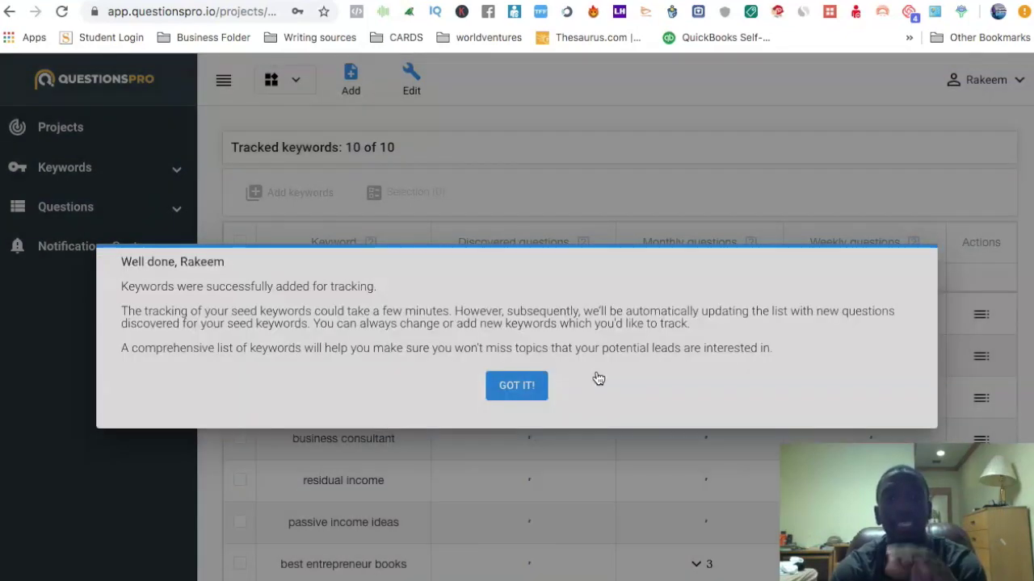
pyautogui.click(516, 385)
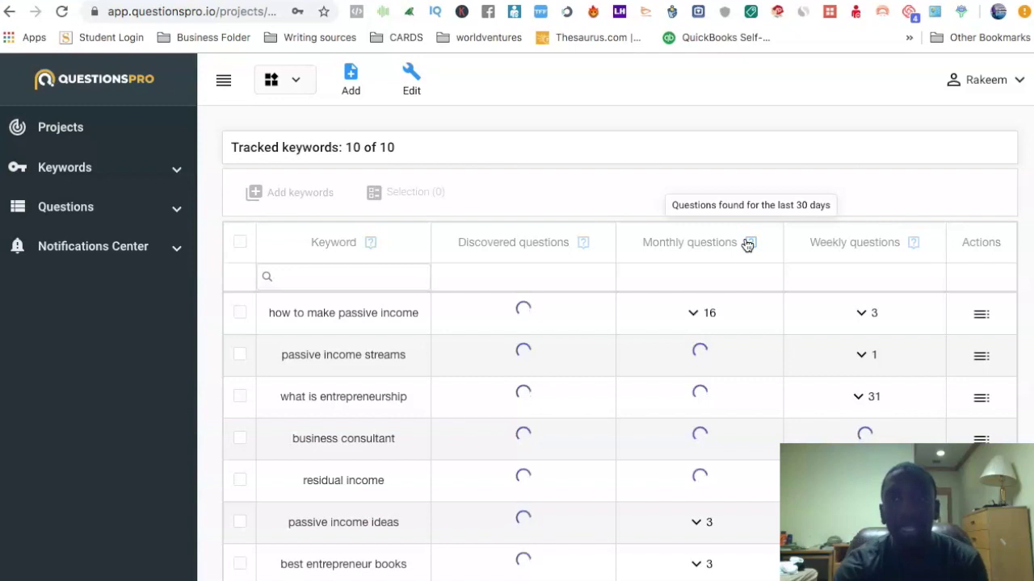
# - Examine the monthly questions found for the keyword "how to make passive income" and collapse their list again
pyautogui.click(699, 314)
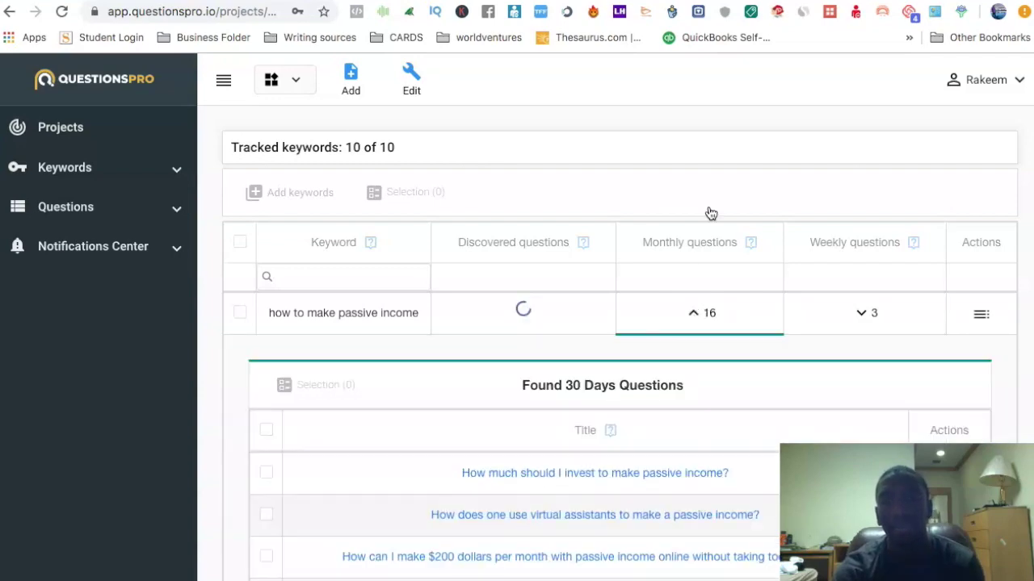
pyautogui.scroll(-2, 711, 213)
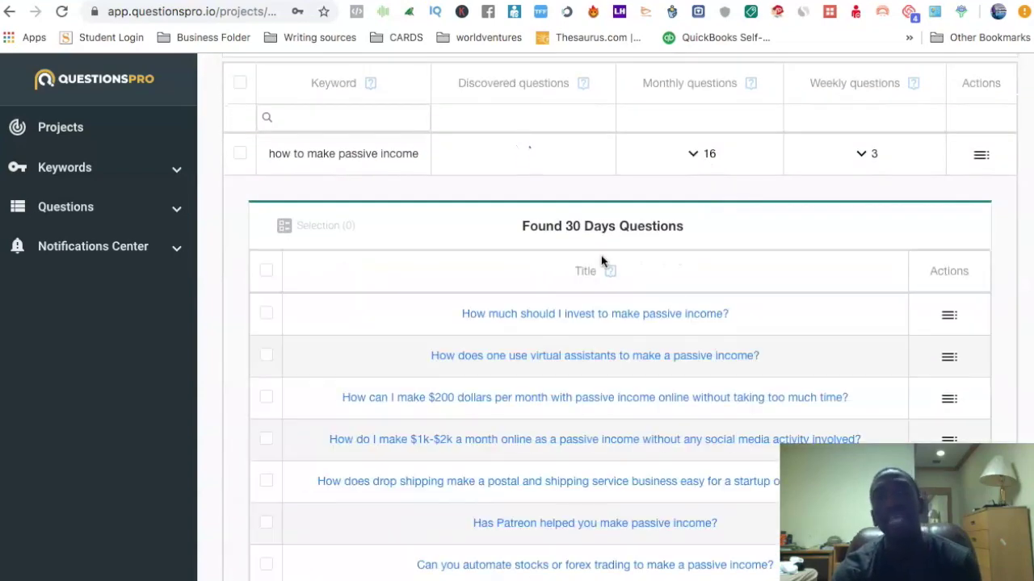
pyautogui.scroll(-1, 698, 234)
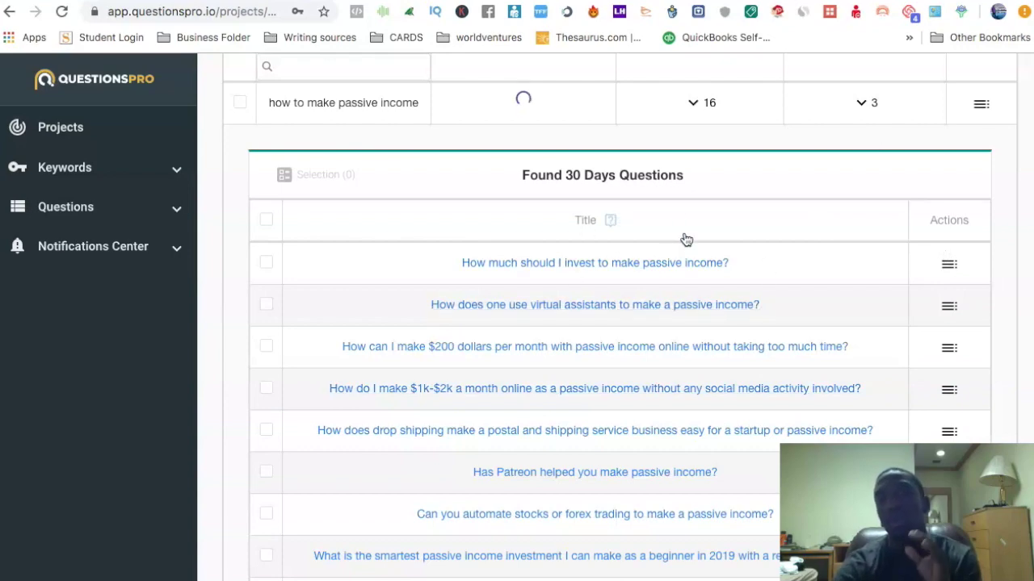
pyautogui.scroll(-2, 685, 239)
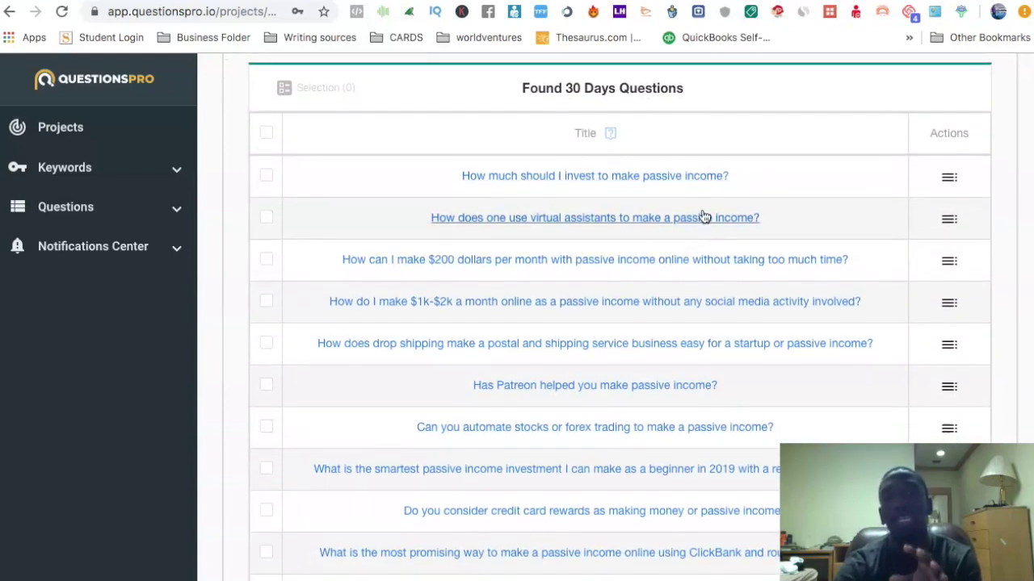
pyautogui.scroll(2, 773, 166)
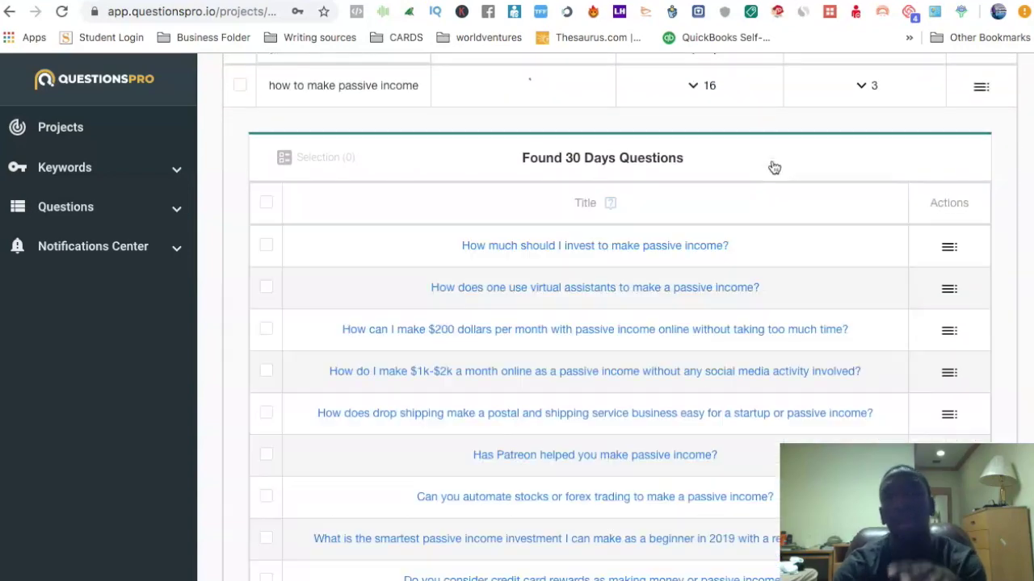
pyautogui.scroll(1, 773, 166)
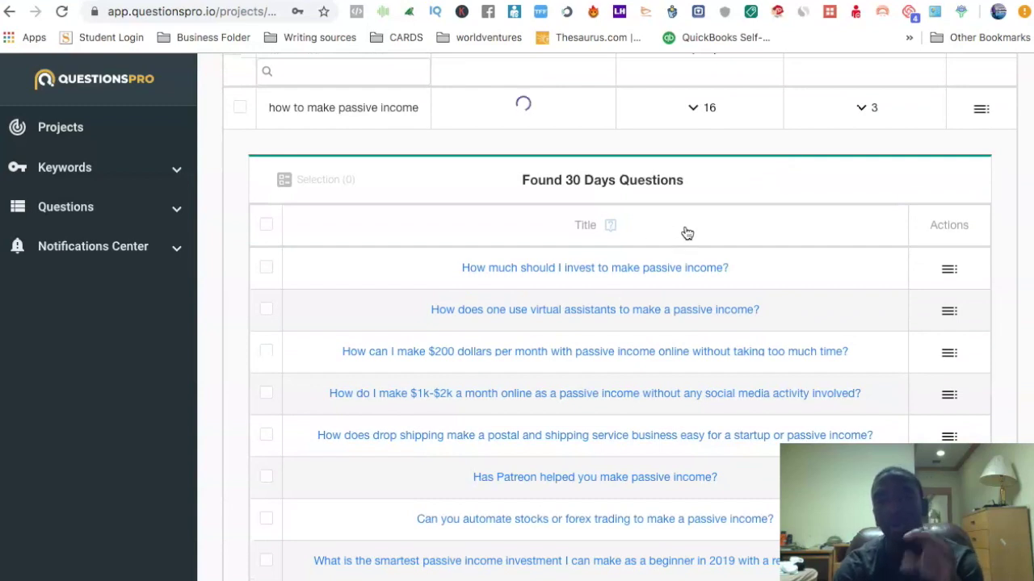
pyautogui.scroll(3, 686, 233)
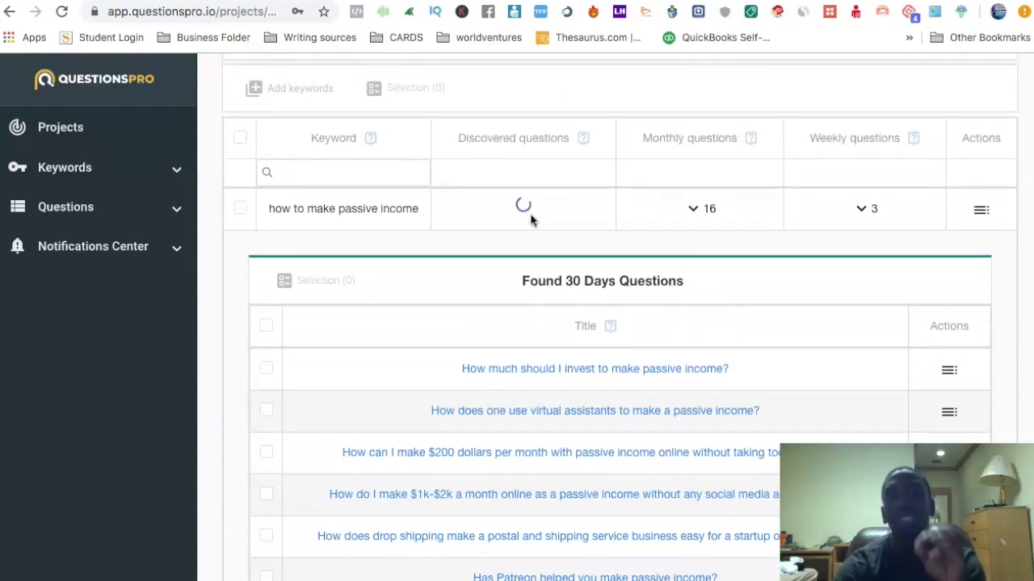
pyautogui.click(696, 210)
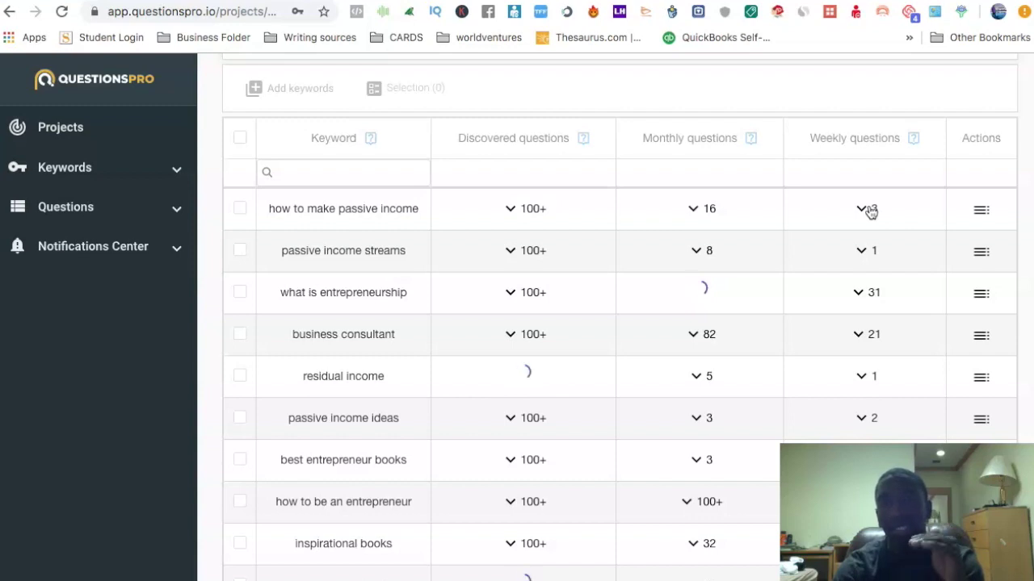
# - Review the discovered questions for "how to make passive income", viewing "What is the best way to make passive income online?" on Quora, and collapse their list
pyautogui.click(540, 213)
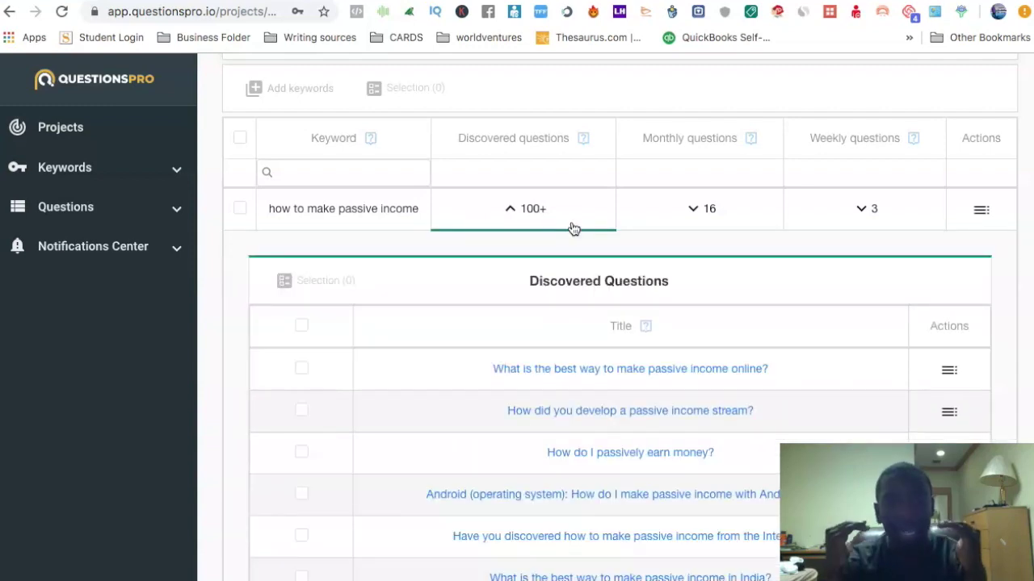
pyautogui.click(571, 229)
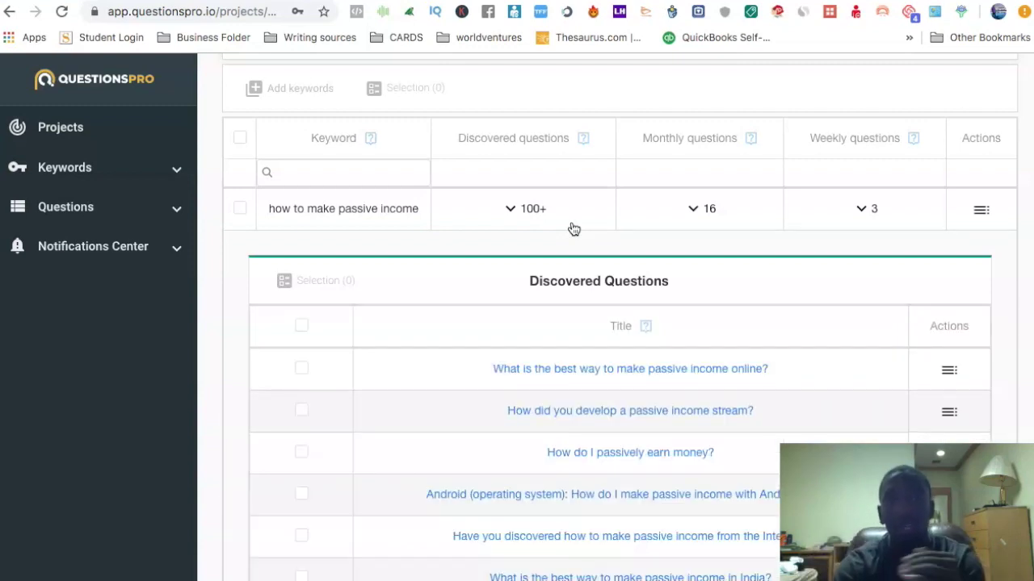
pyautogui.scroll(-1, 658, 214)
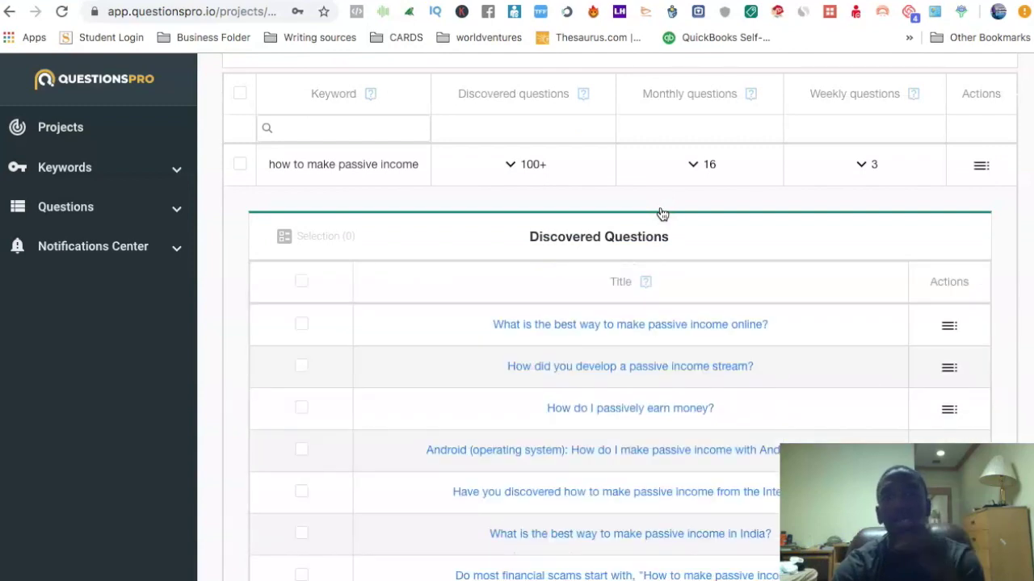
pyautogui.click(641, 327)
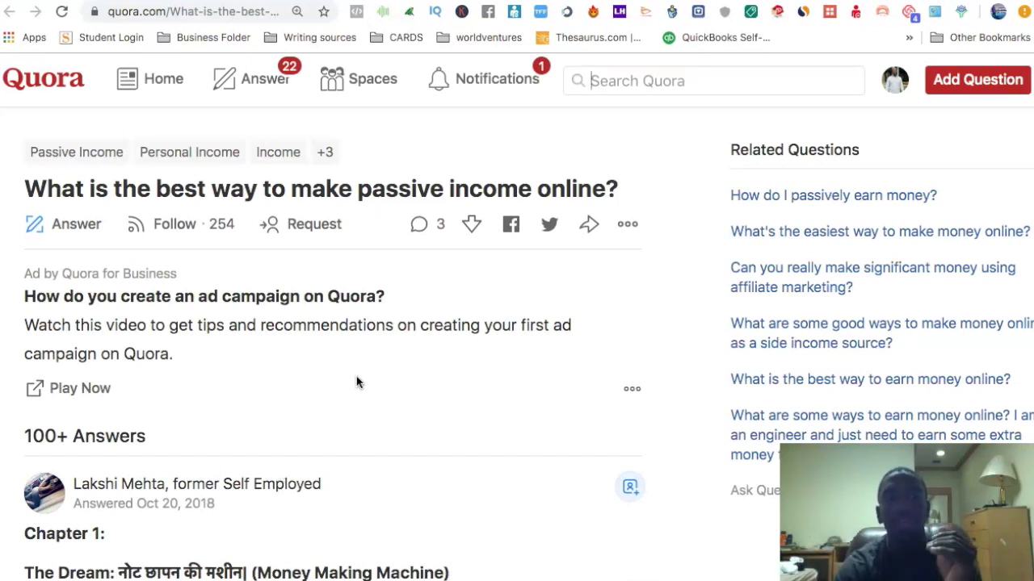
pyautogui.click(727, 1)
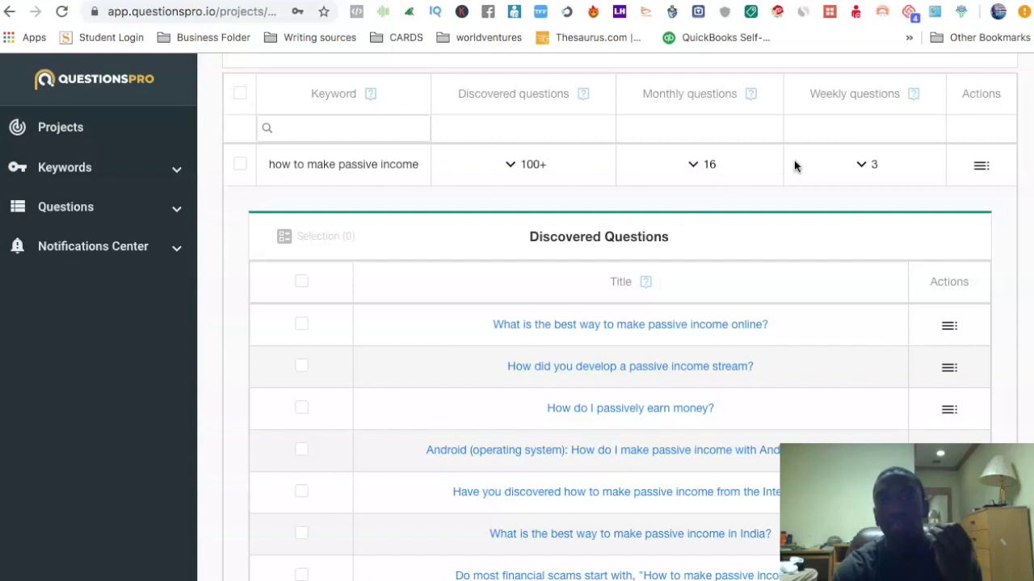
pyautogui.click(546, 169)
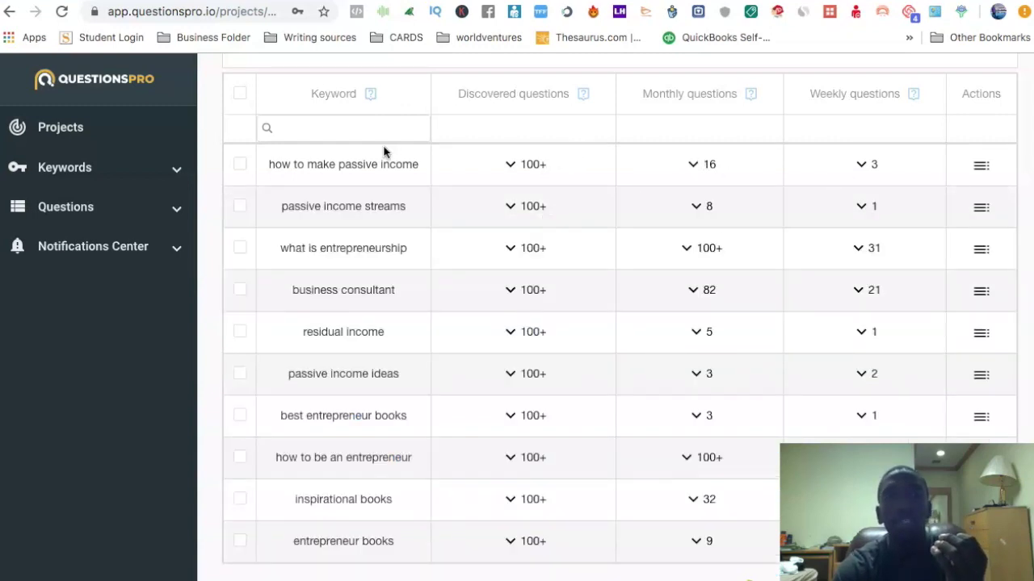
# - Select the first six tracked keywords, from how to make passive income to passive income ideas, view their bulk actions, and clear the selection
pyautogui.click(239, 164)
pyautogui.click(239, 207)
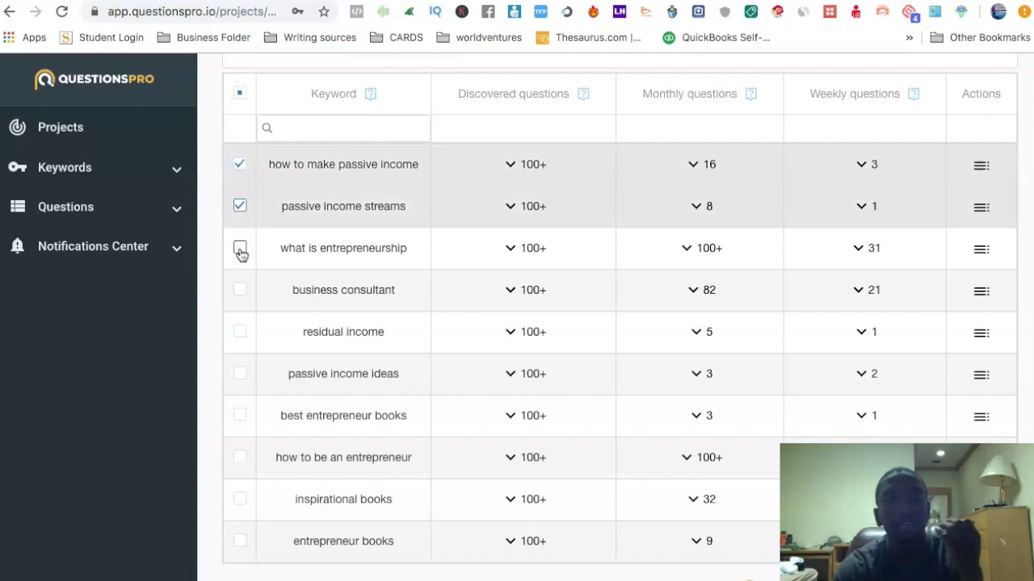
pyautogui.click(240, 248)
pyautogui.click(239, 290)
pyautogui.click(241, 332)
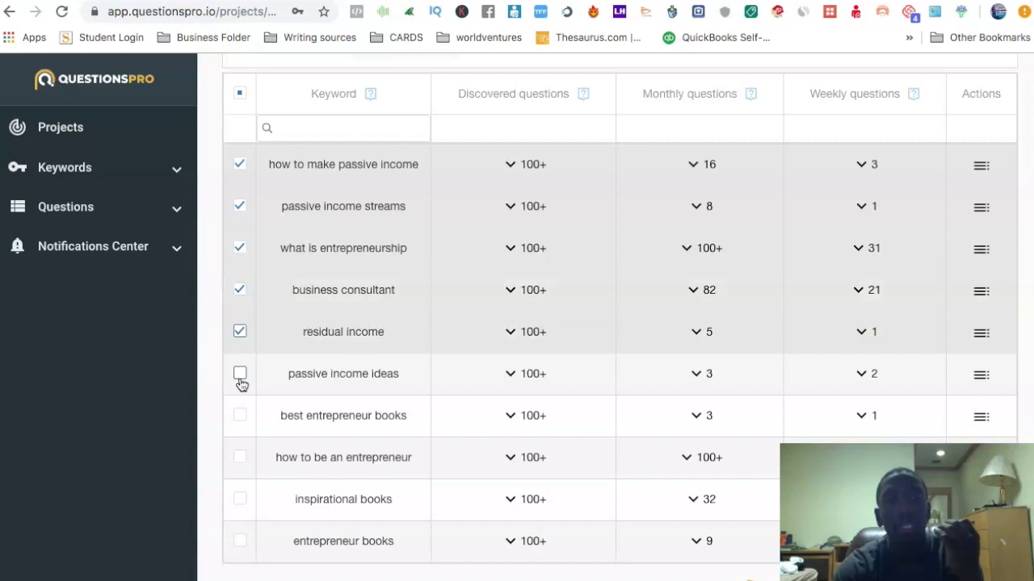
pyautogui.click(240, 376)
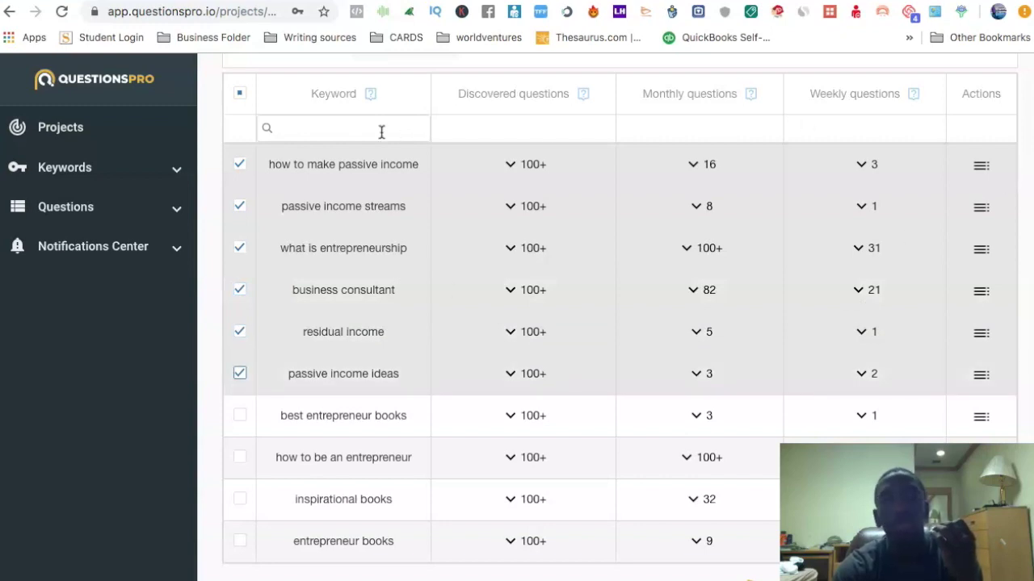
pyautogui.scroll(3, 380, 134)
pyautogui.click(405, 194)
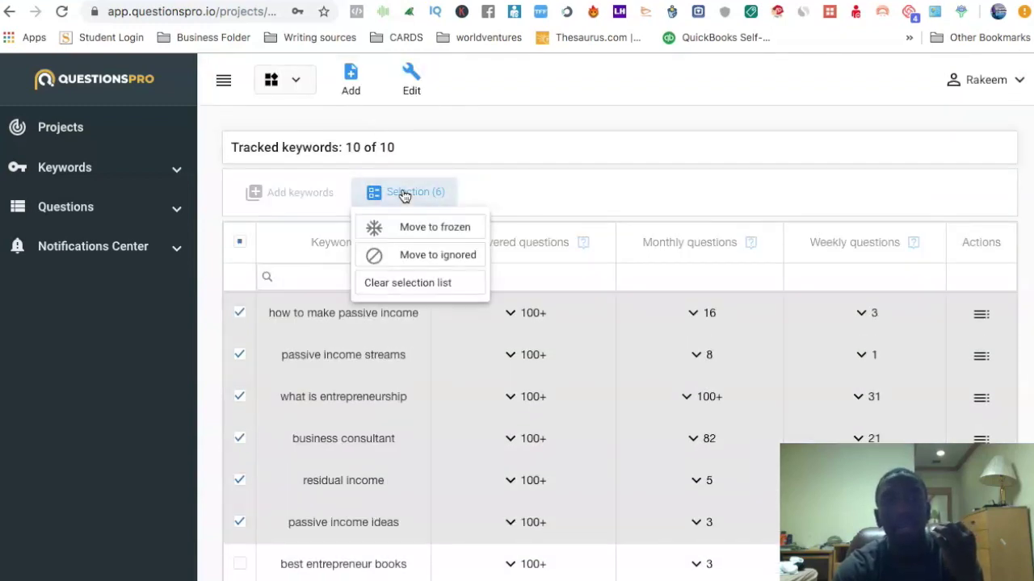
pyautogui.click(559, 161)
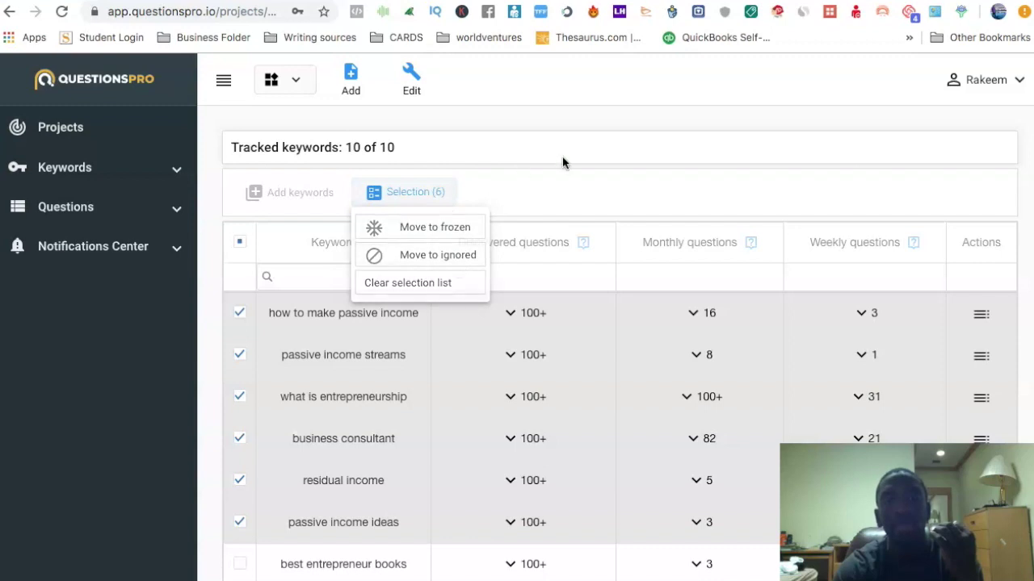
pyautogui.click(239, 243)
pyautogui.click(234, 246)
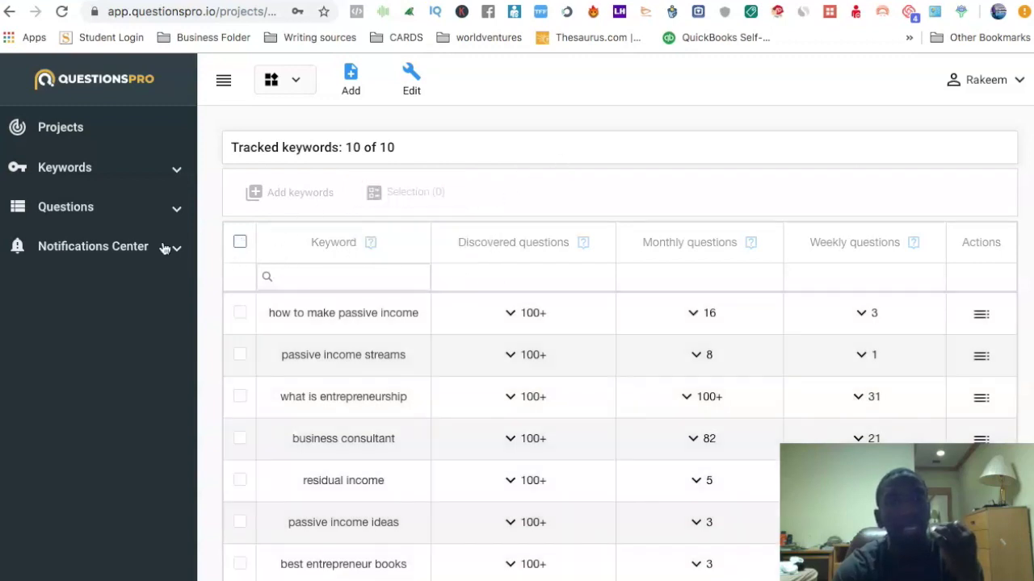
# - Open the tracked keywords page and expand the discovered questions for "how to make passive income"
pyautogui.click(170, 172)
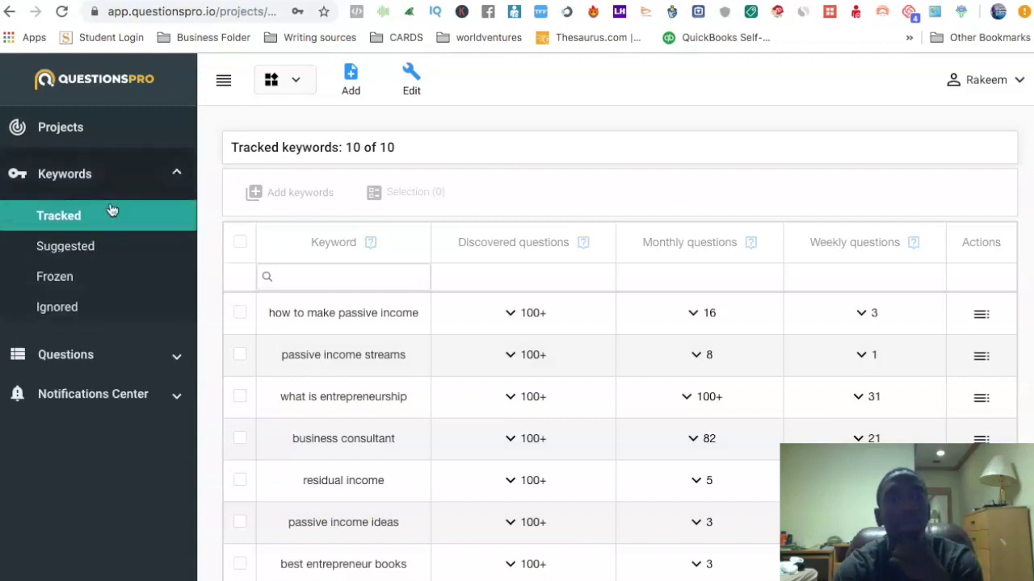
pyautogui.click(73, 224)
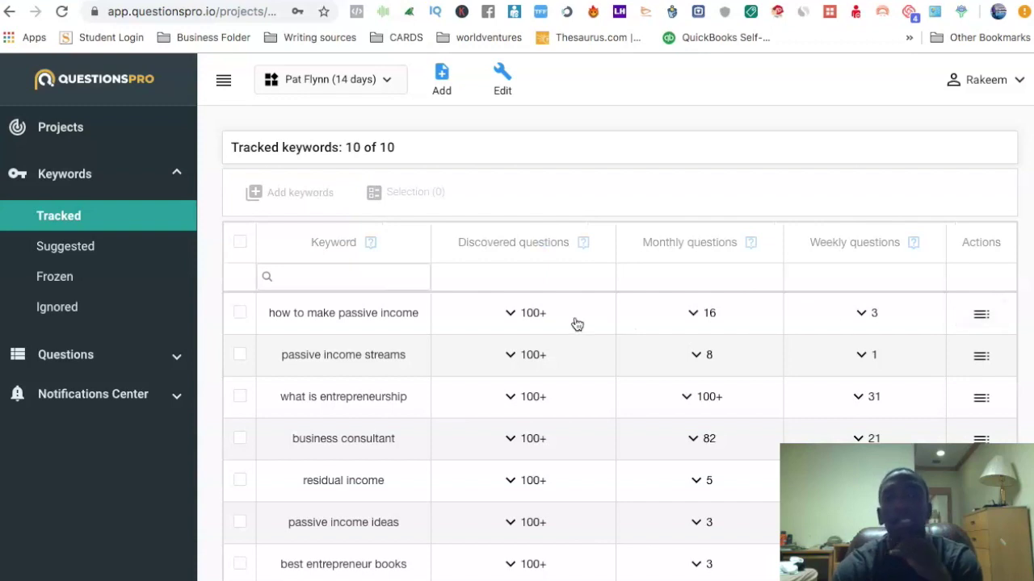
pyautogui.scroll(-2, 382, 334)
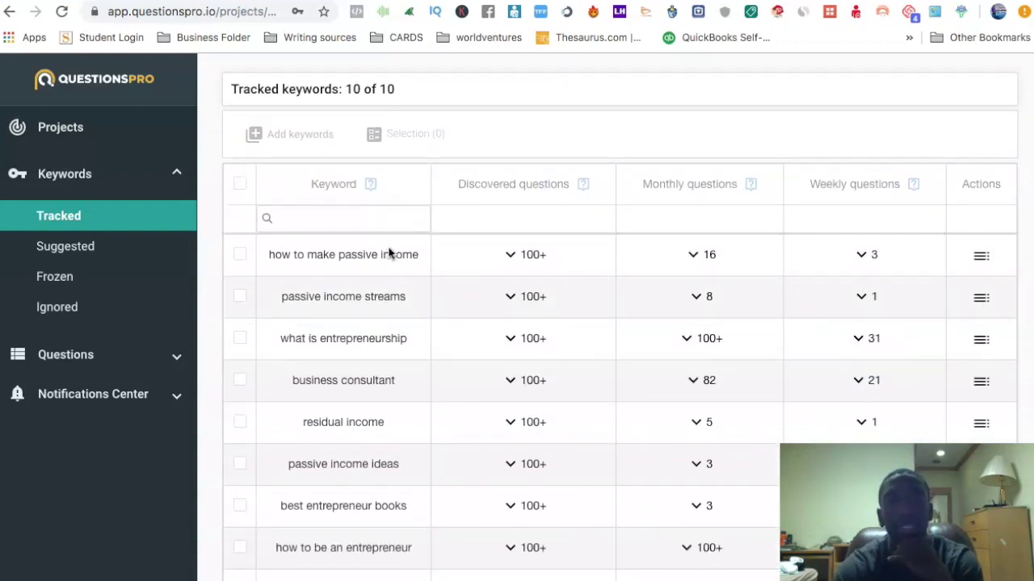
pyautogui.click(544, 255)
pyautogui.scroll(-2, 645, 318)
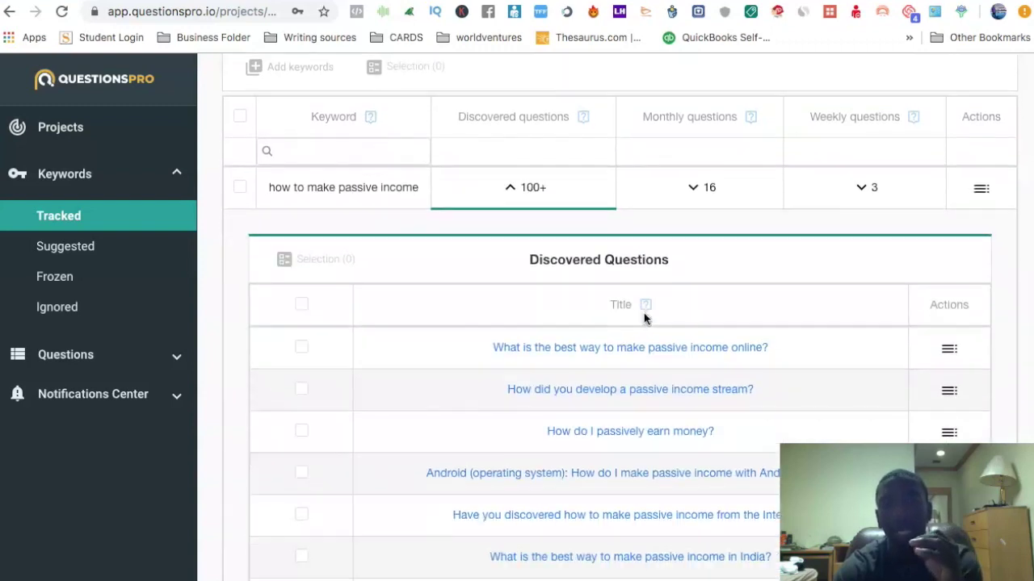
pyautogui.scroll(-3, 645, 318)
# - Move the first seven discovered questions for "how to make passive income" to the tracked questions
pyautogui.click(301, 240)
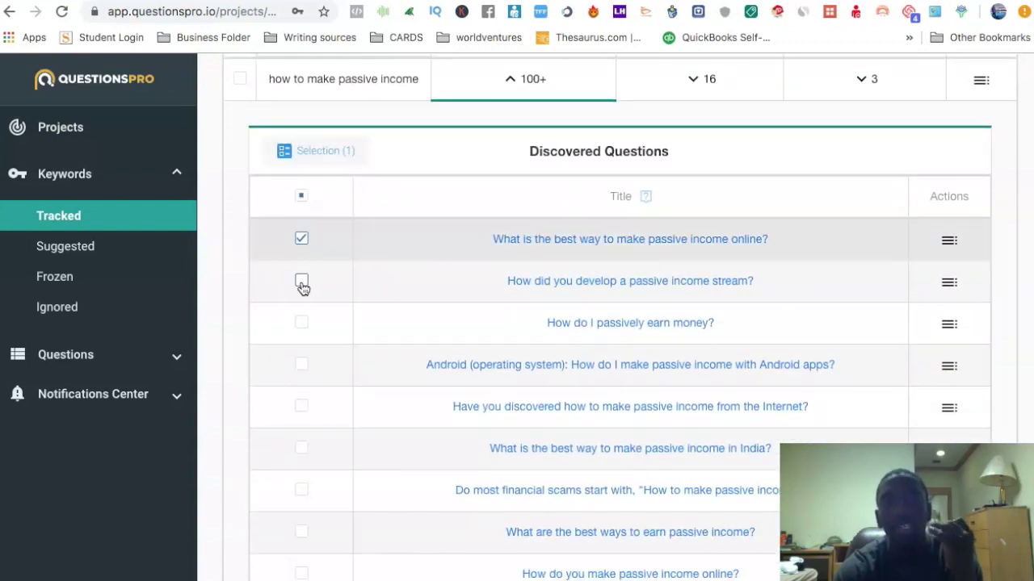
pyautogui.click(301, 281)
pyautogui.click(301, 322)
pyautogui.click(301, 365)
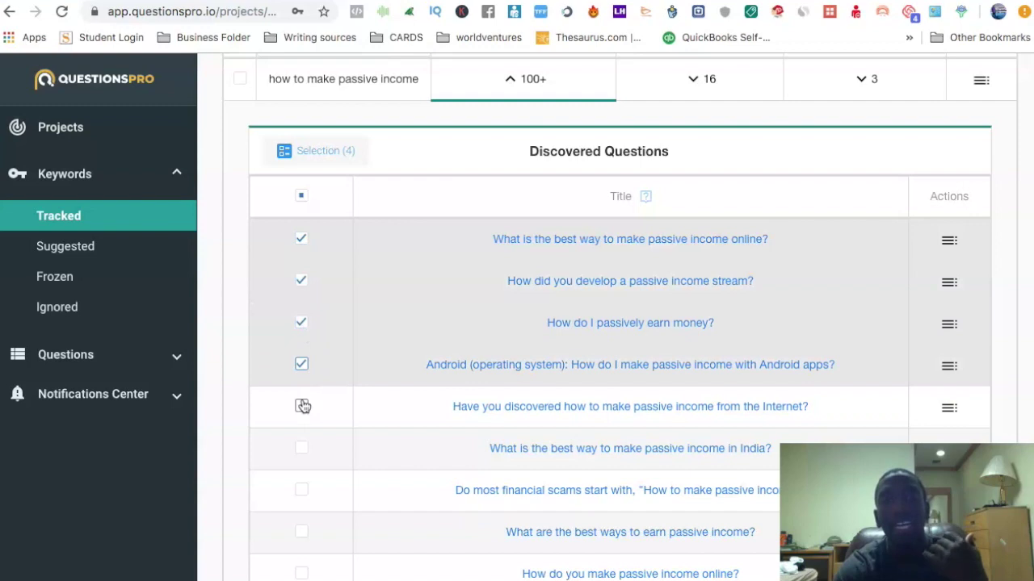
pyautogui.click(301, 406)
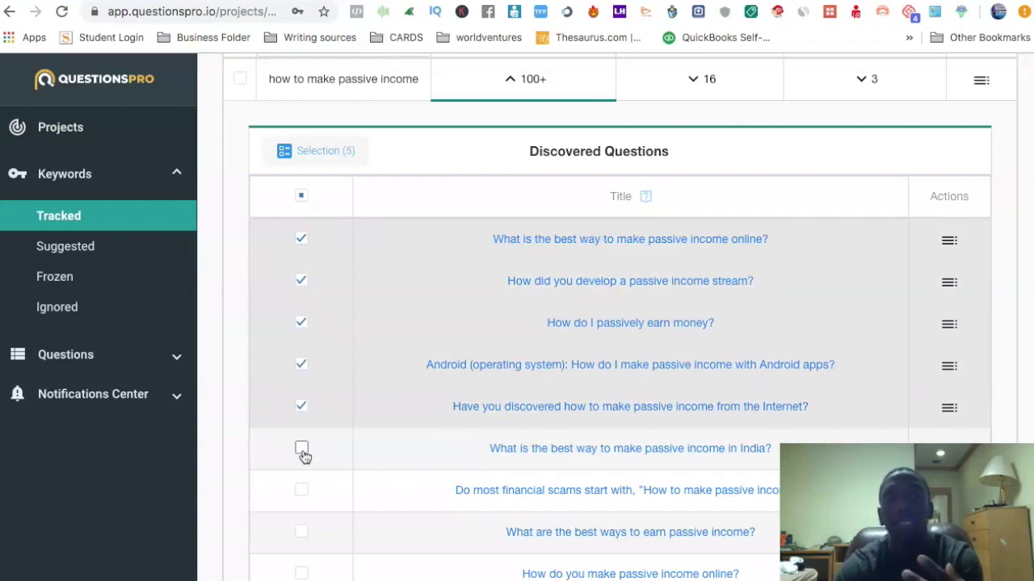
pyautogui.click(301, 449)
pyautogui.click(301, 490)
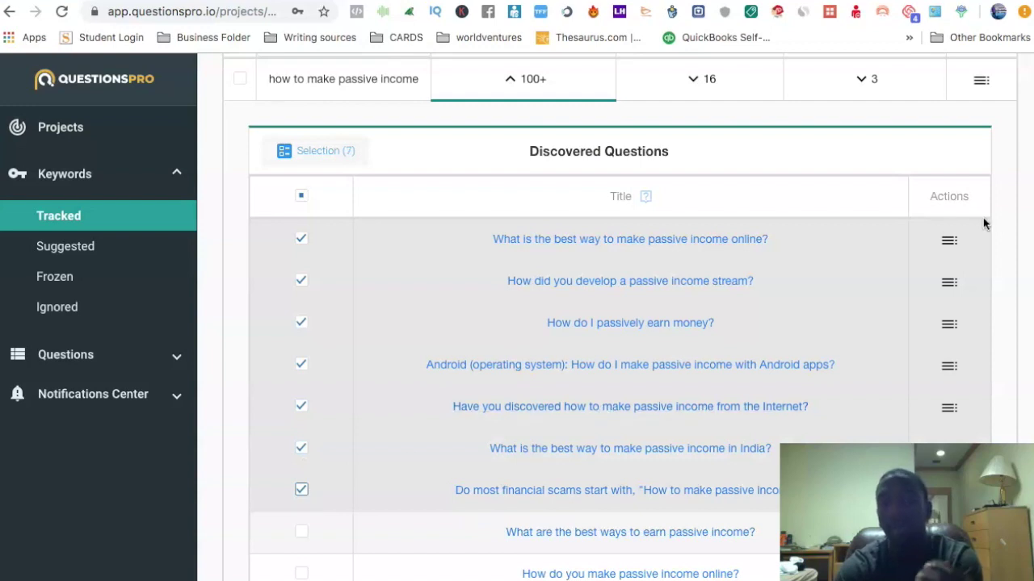
pyautogui.click(323, 152)
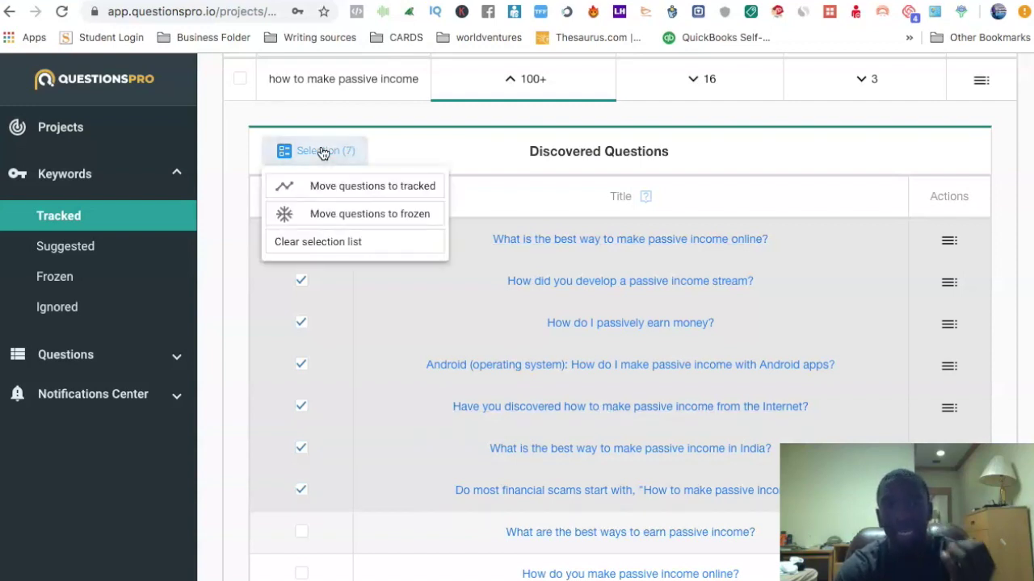
pyautogui.click(371, 189)
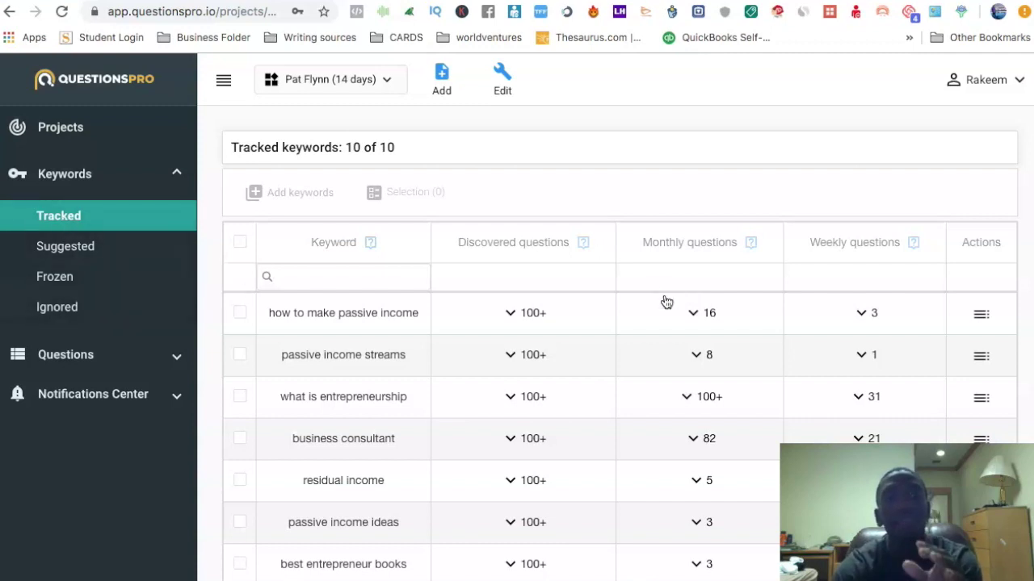
# - Open the project's tracked questions and sort them by rank and total answers in ascending order
pyautogui.click(172, 361)
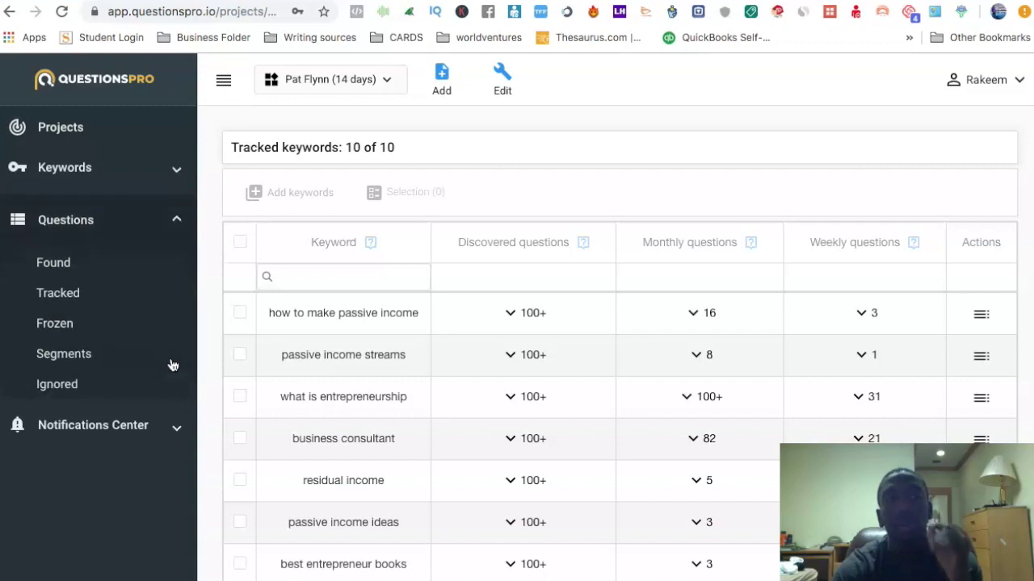
pyautogui.click(68, 302)
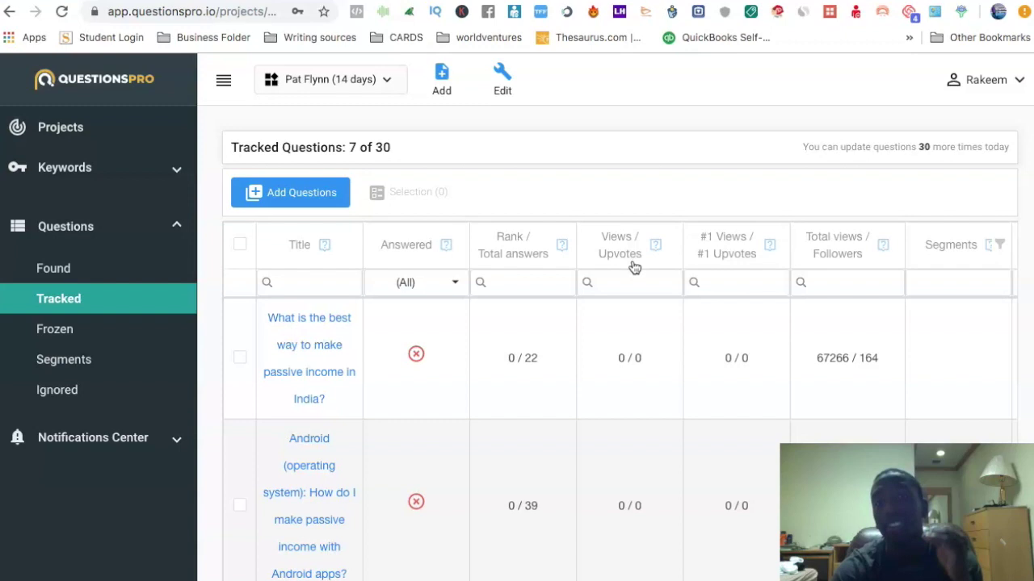
pyautogui.click(521, 244)
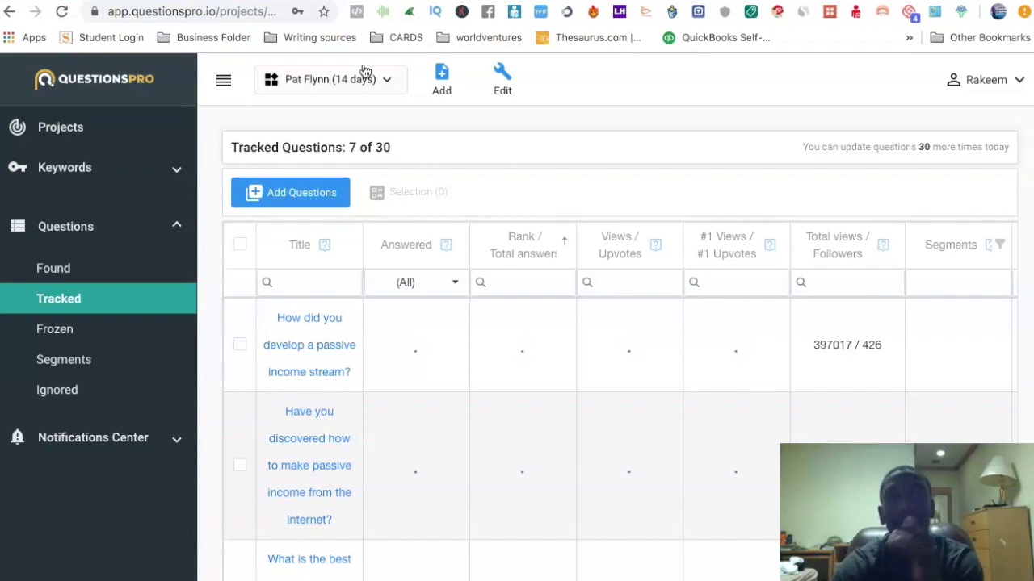
# - Switch to Quora to view the account's own profile page, and return to the tracked questions in QuestionsPro
pyautogui.click(333, 0)
pyautogui.click(658, 79)
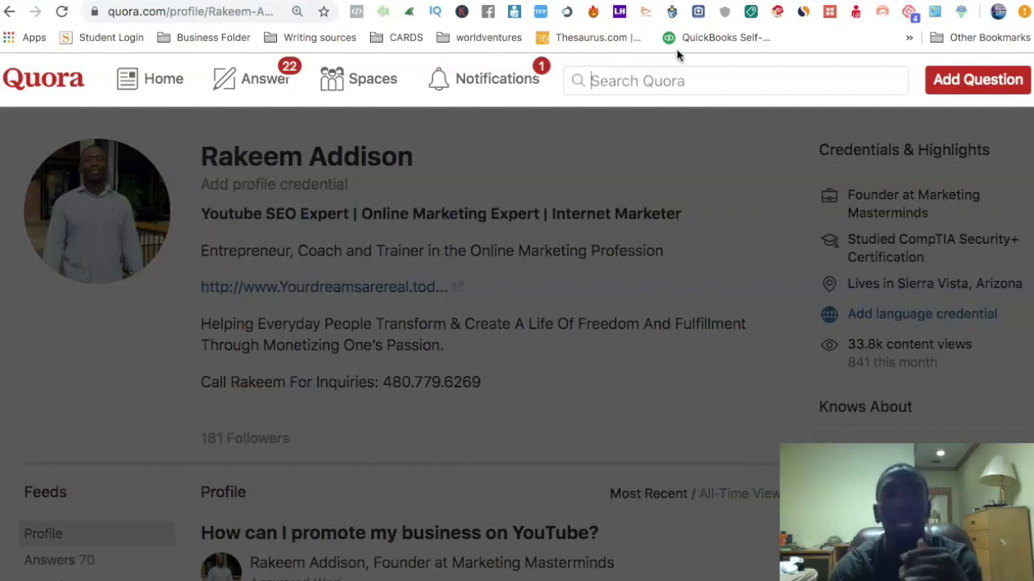
pyautogui.click(613, 0)
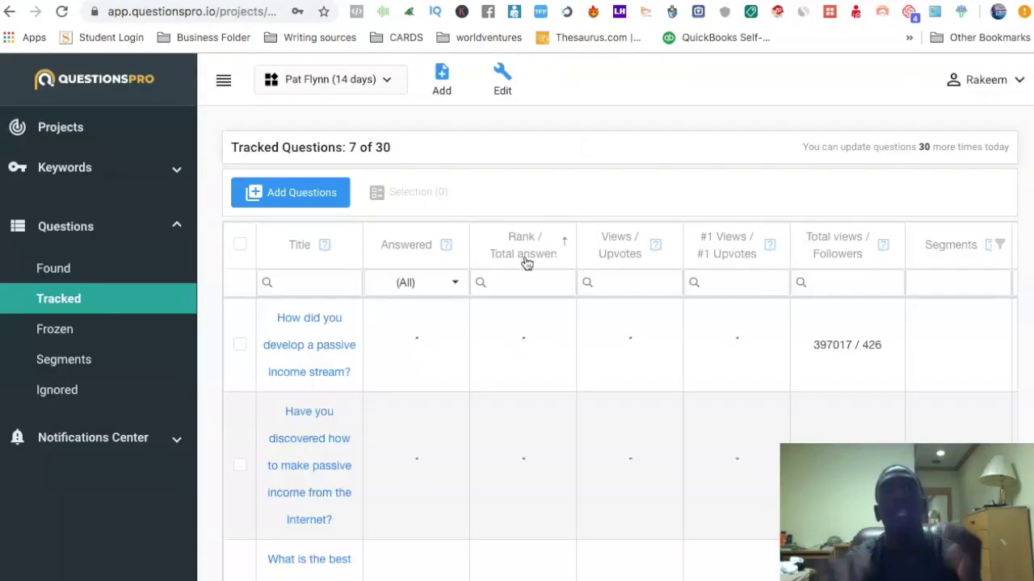